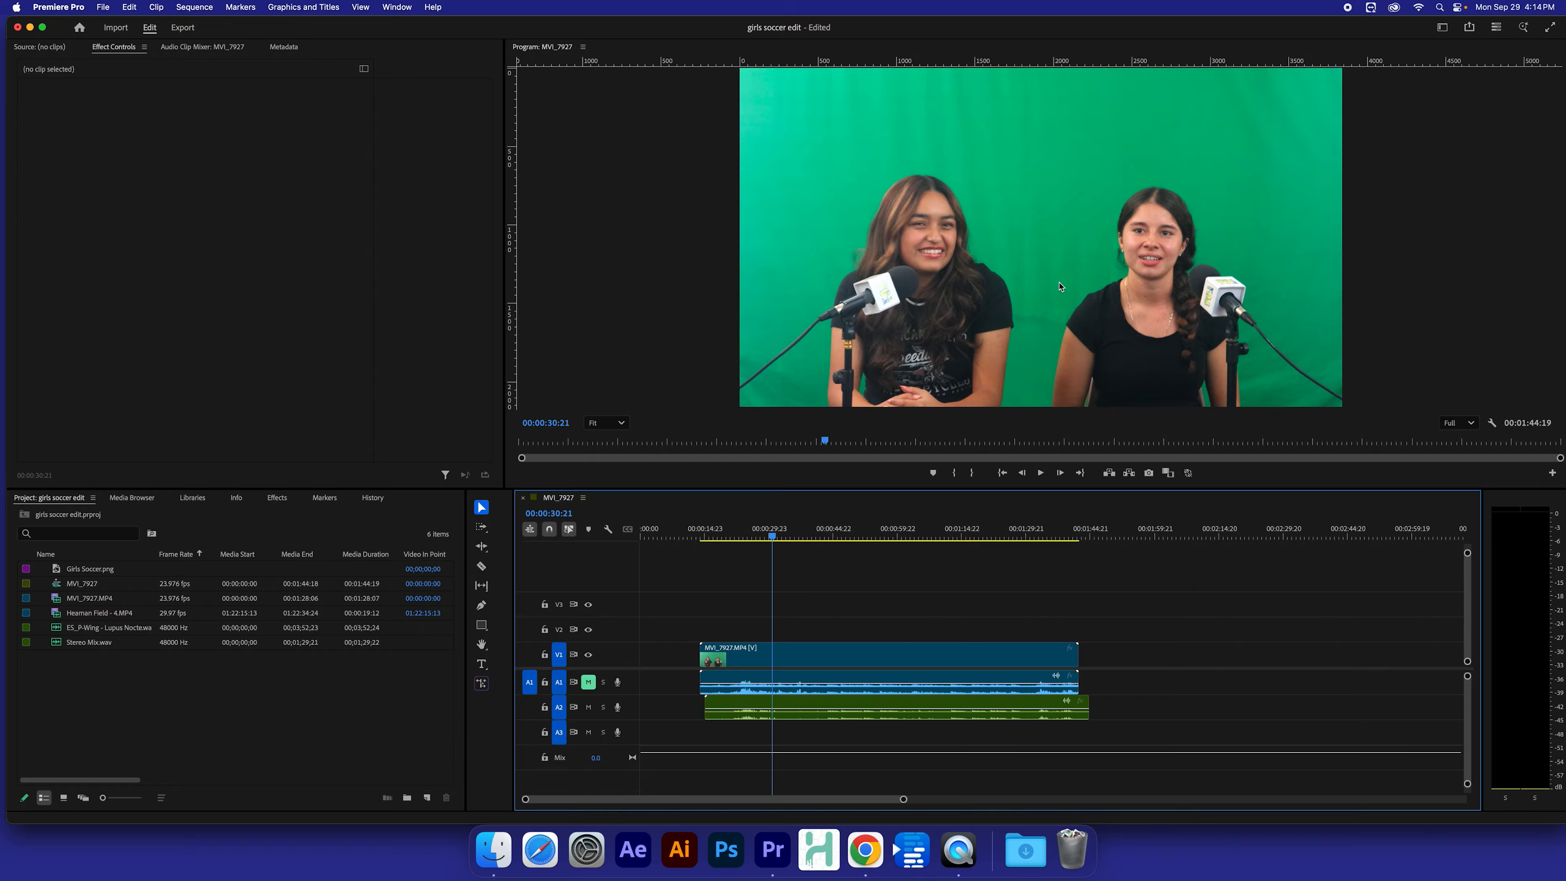
Step: Move the playhead to 00:00:24:23 and select the MVI_7927.MP4 clip on V1
click(747, 529)
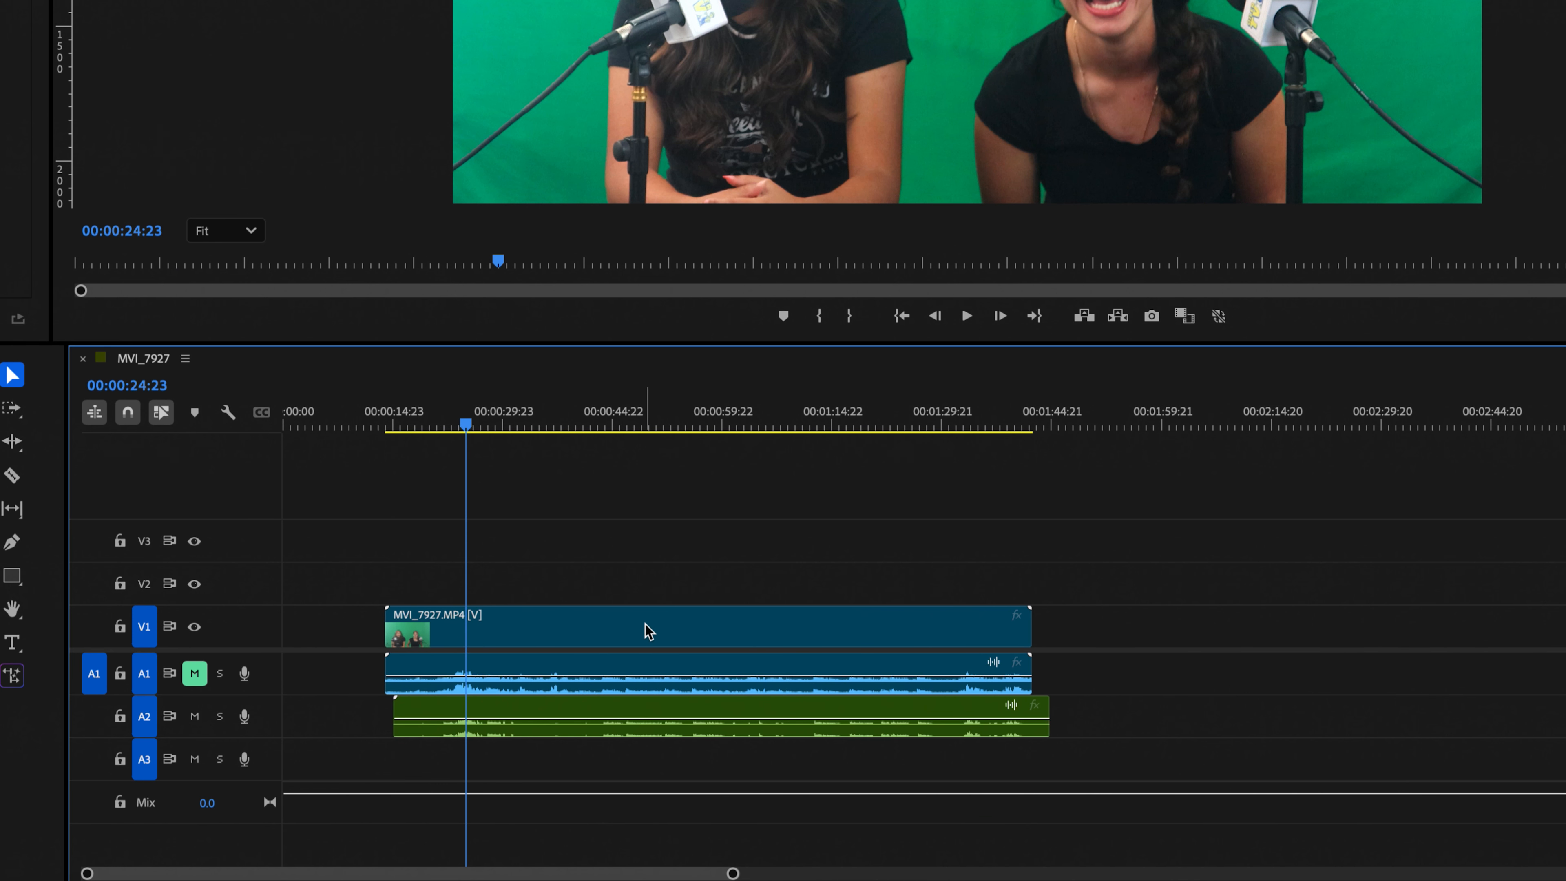
click(649, 630)
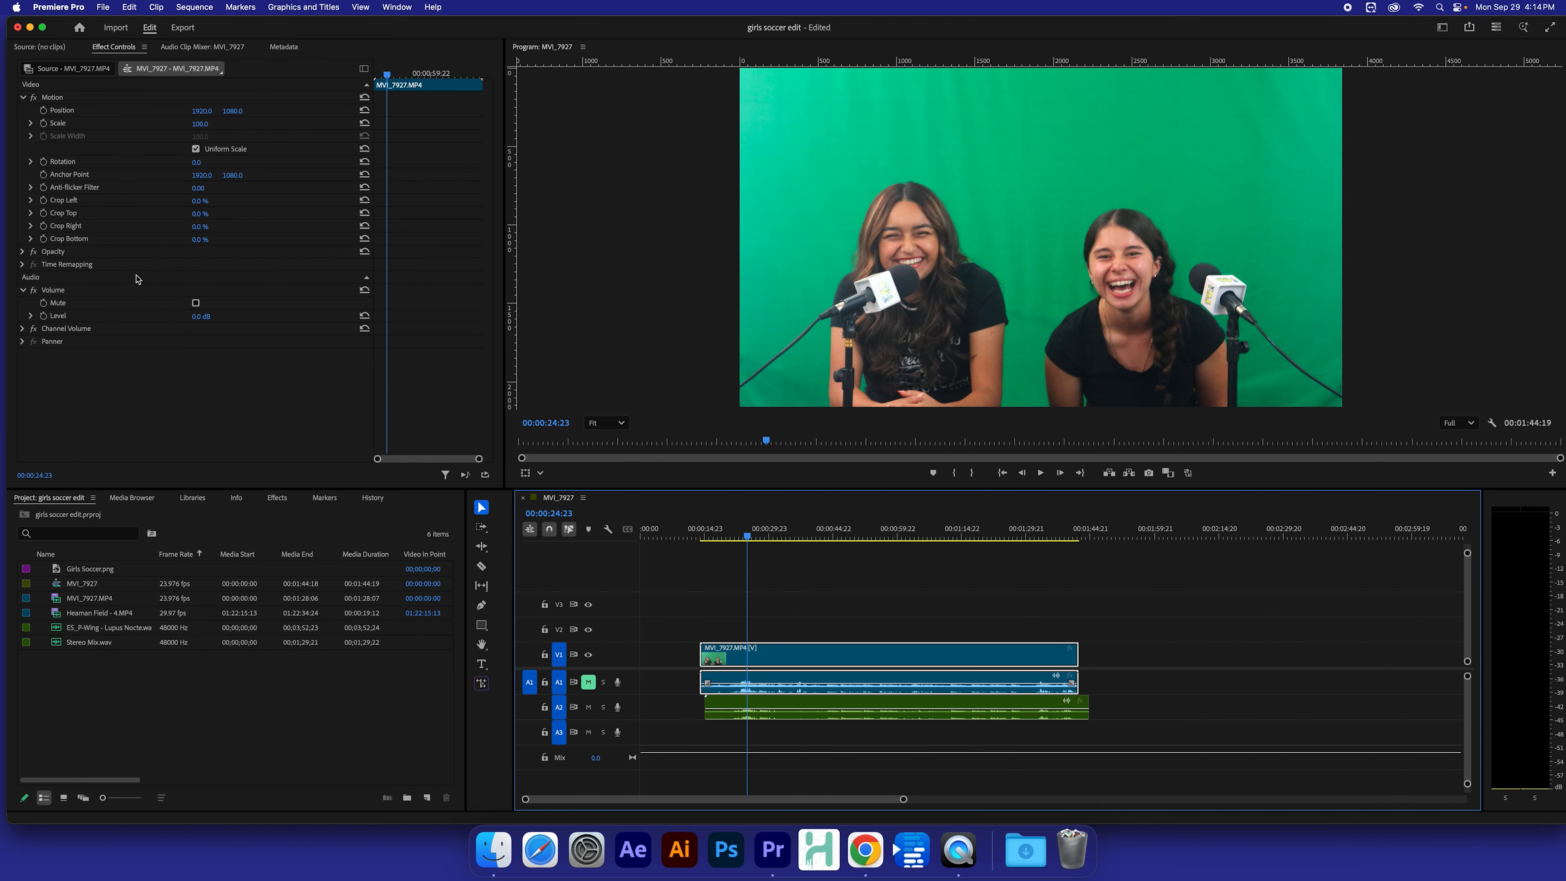
drag(412, 25, 394, 25)
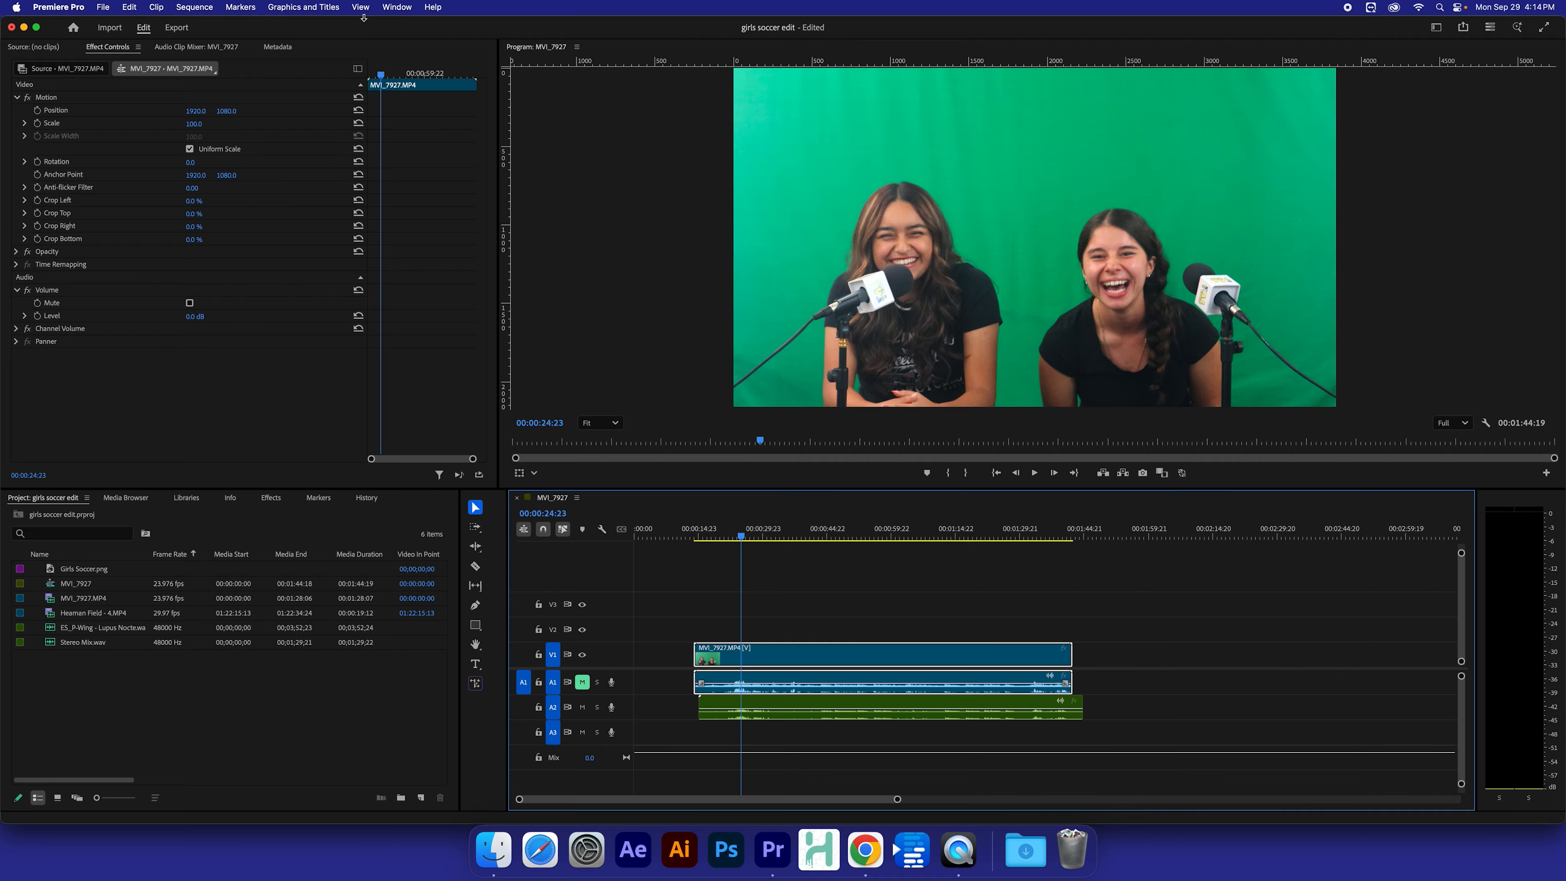
Step: Reset the Editing workspace to its saved layout
click(397, 8)
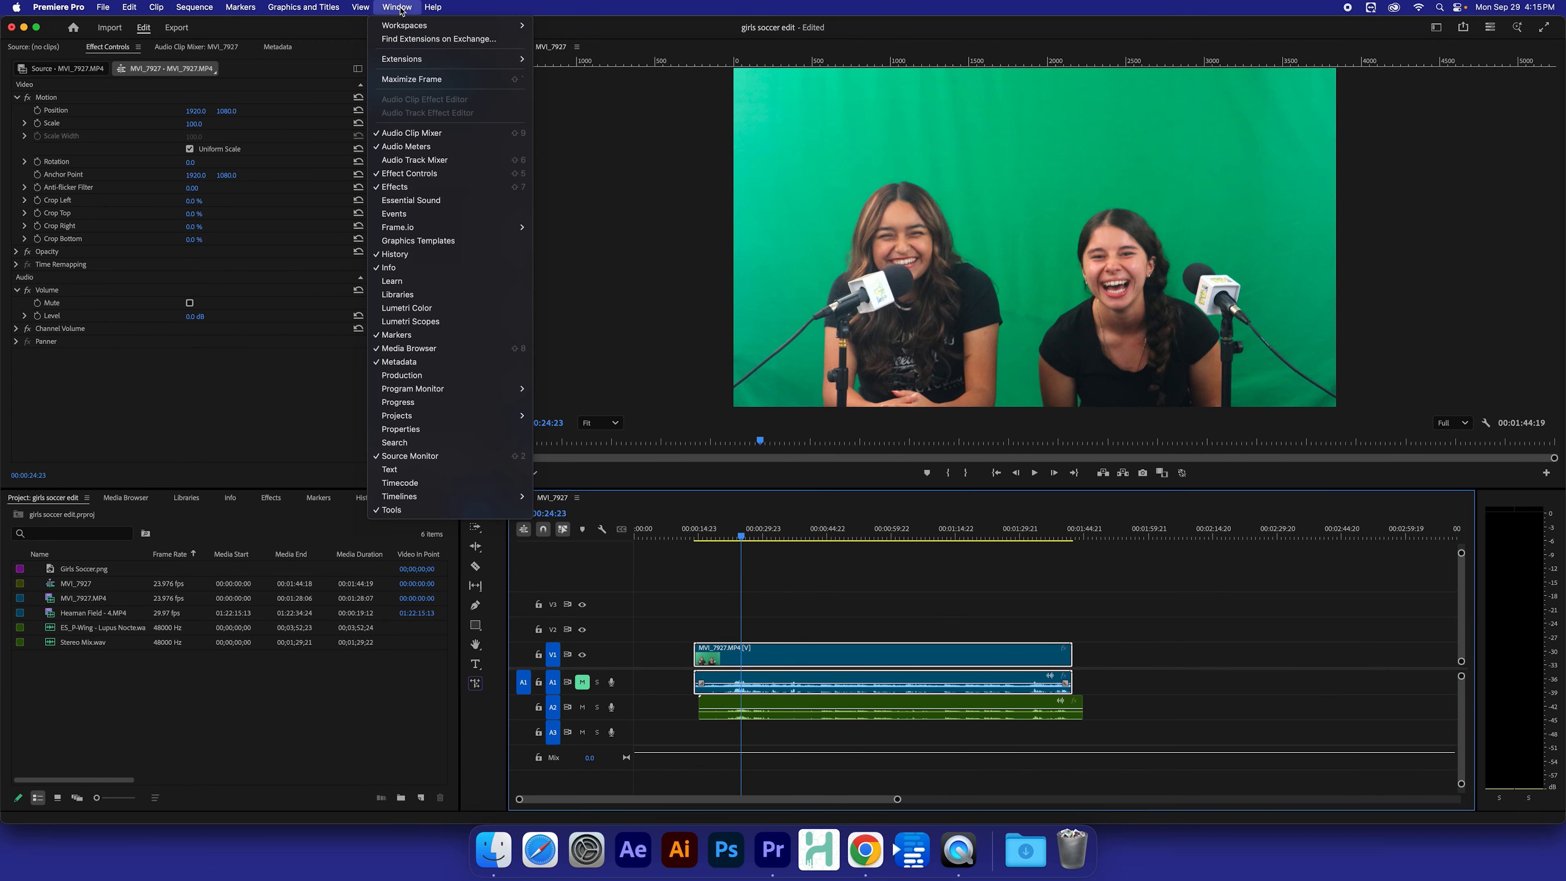
click(396, 6)
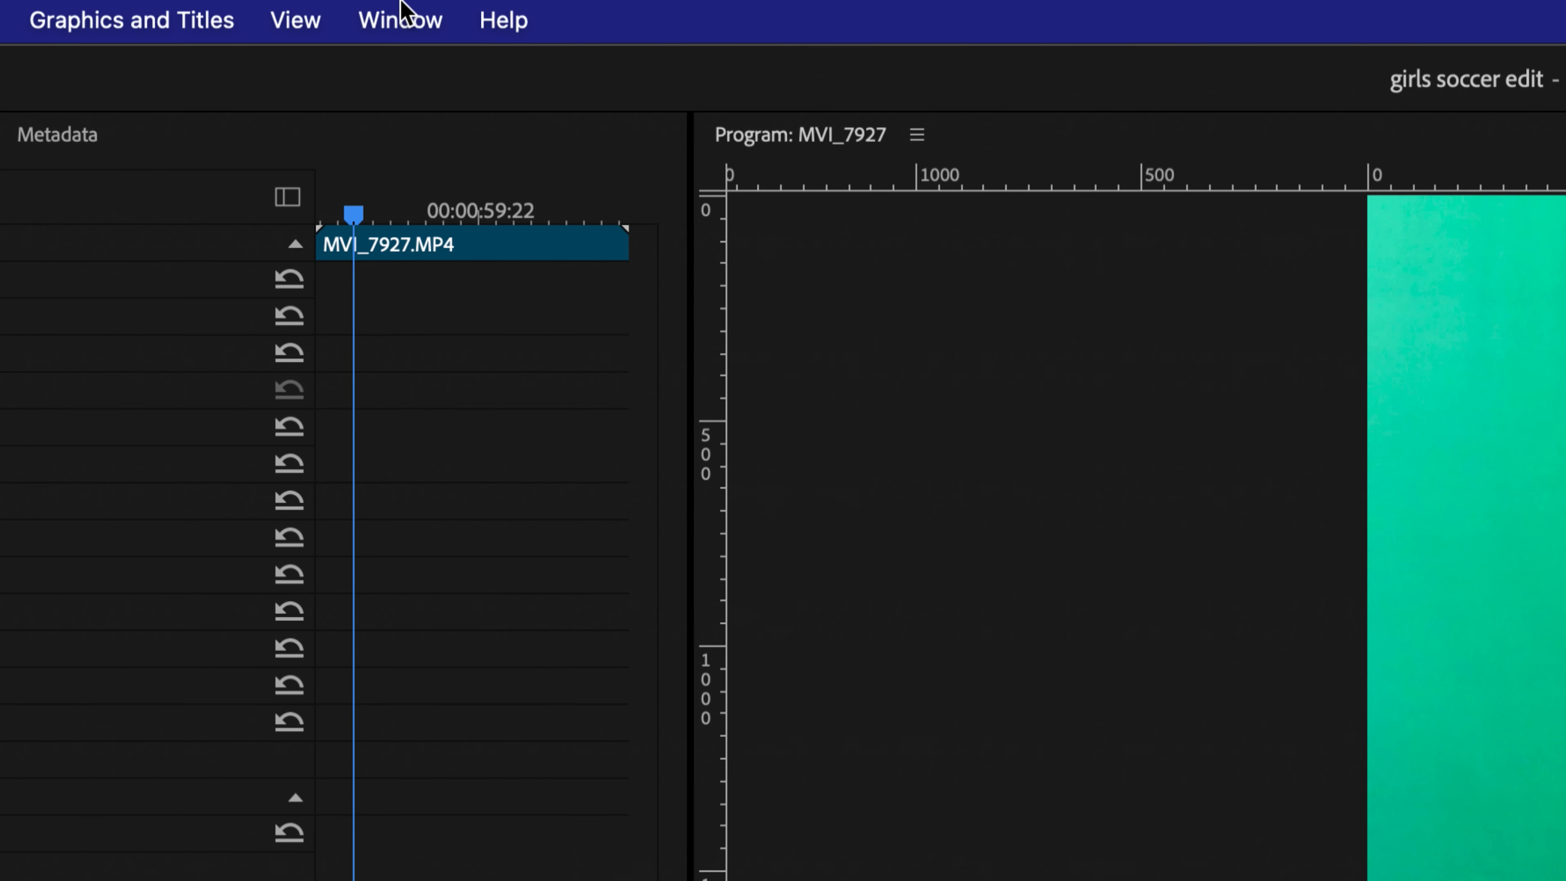
click(397, 7)
mouse_move(398, 22)
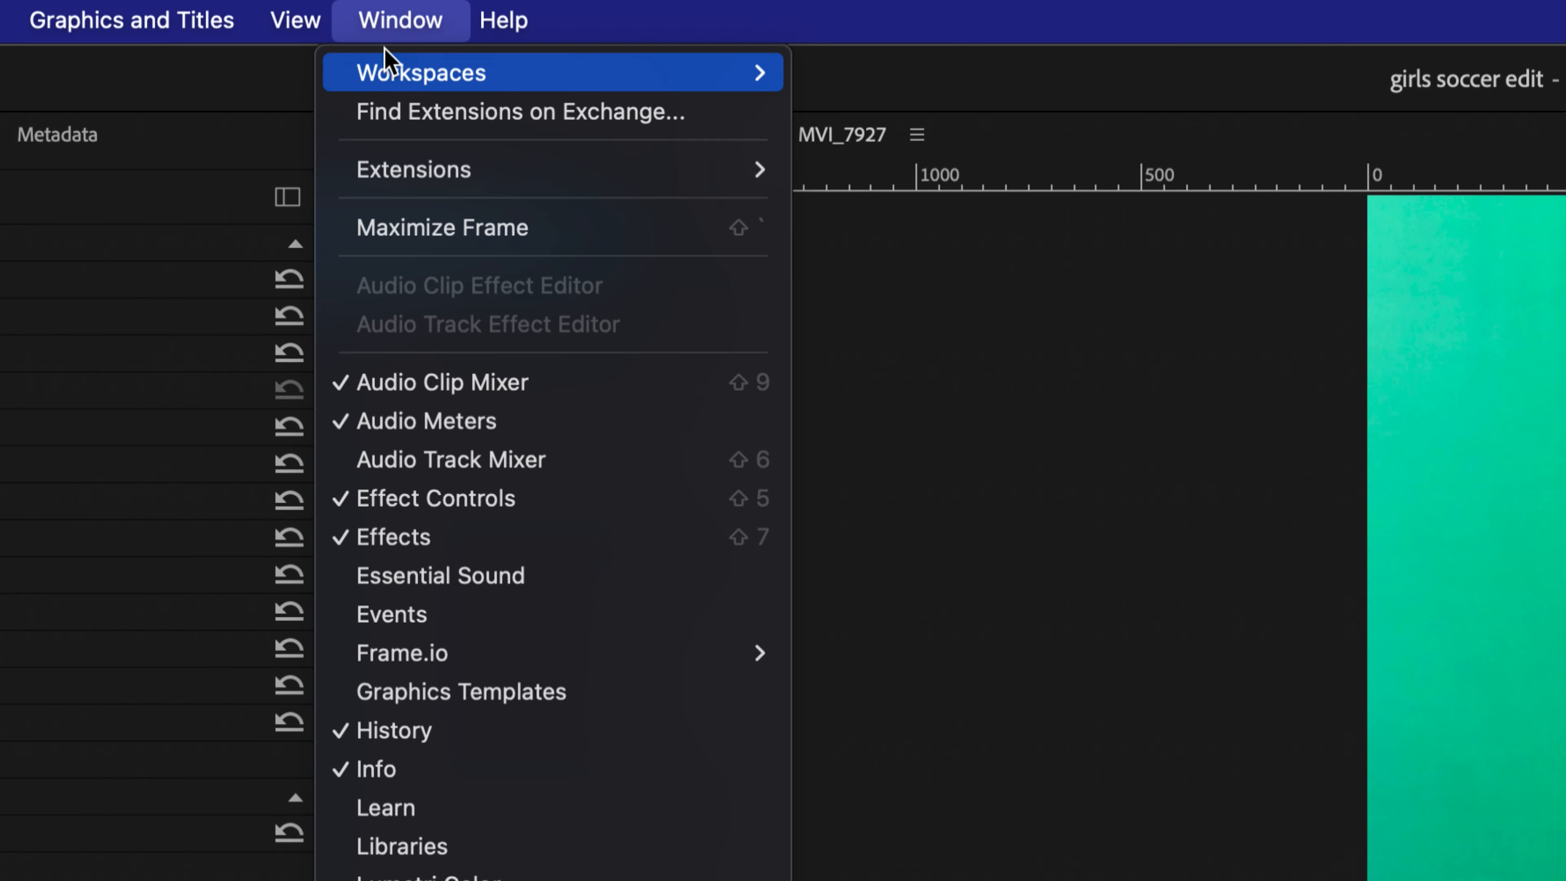
click(422, 21)
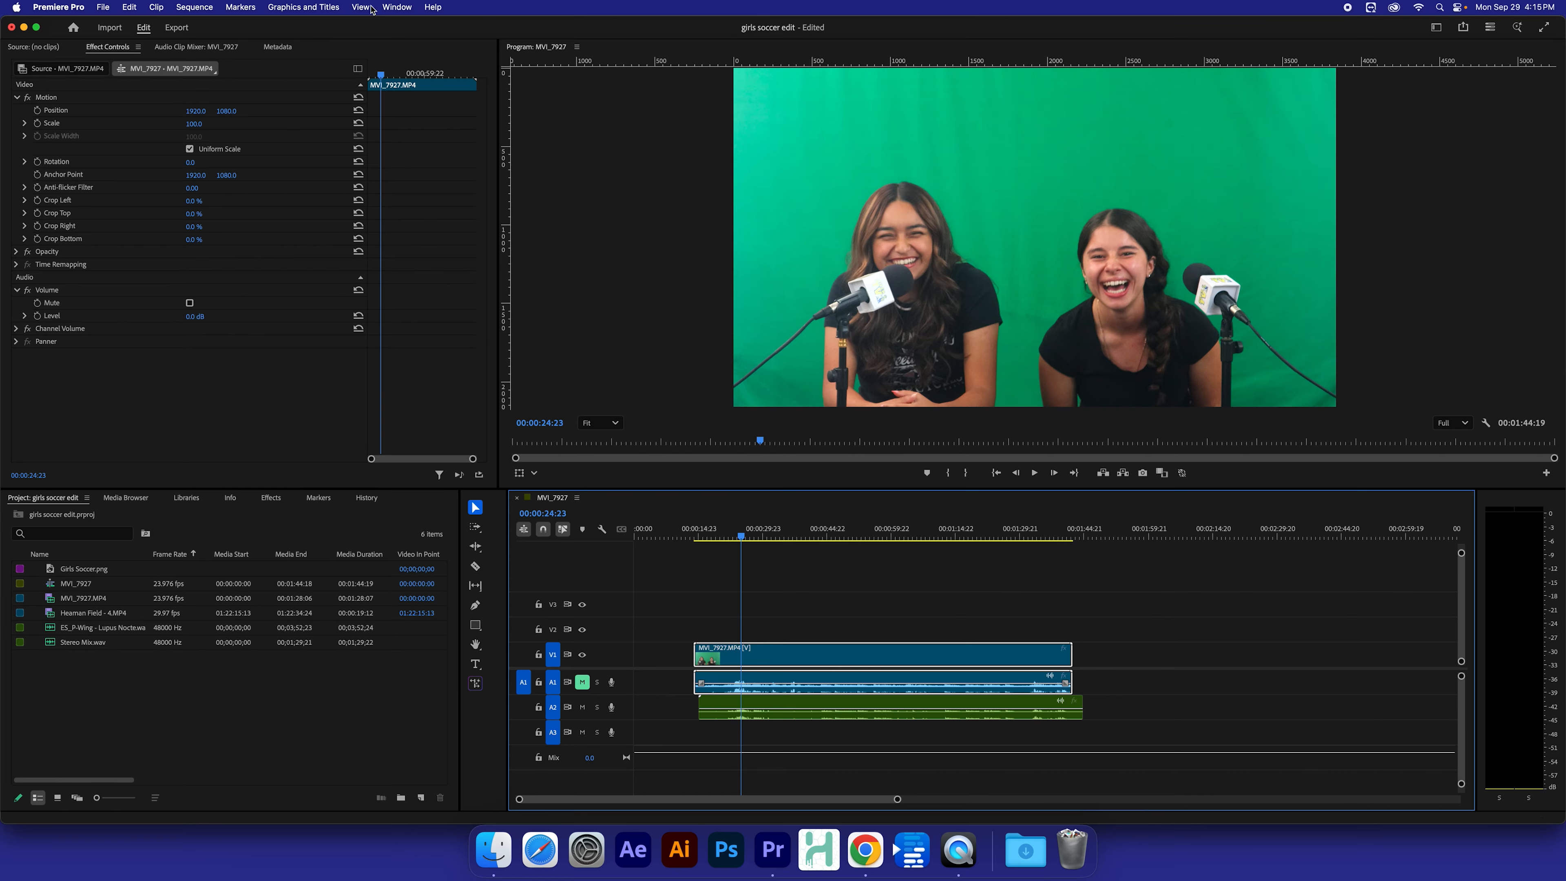
click(396, 7)
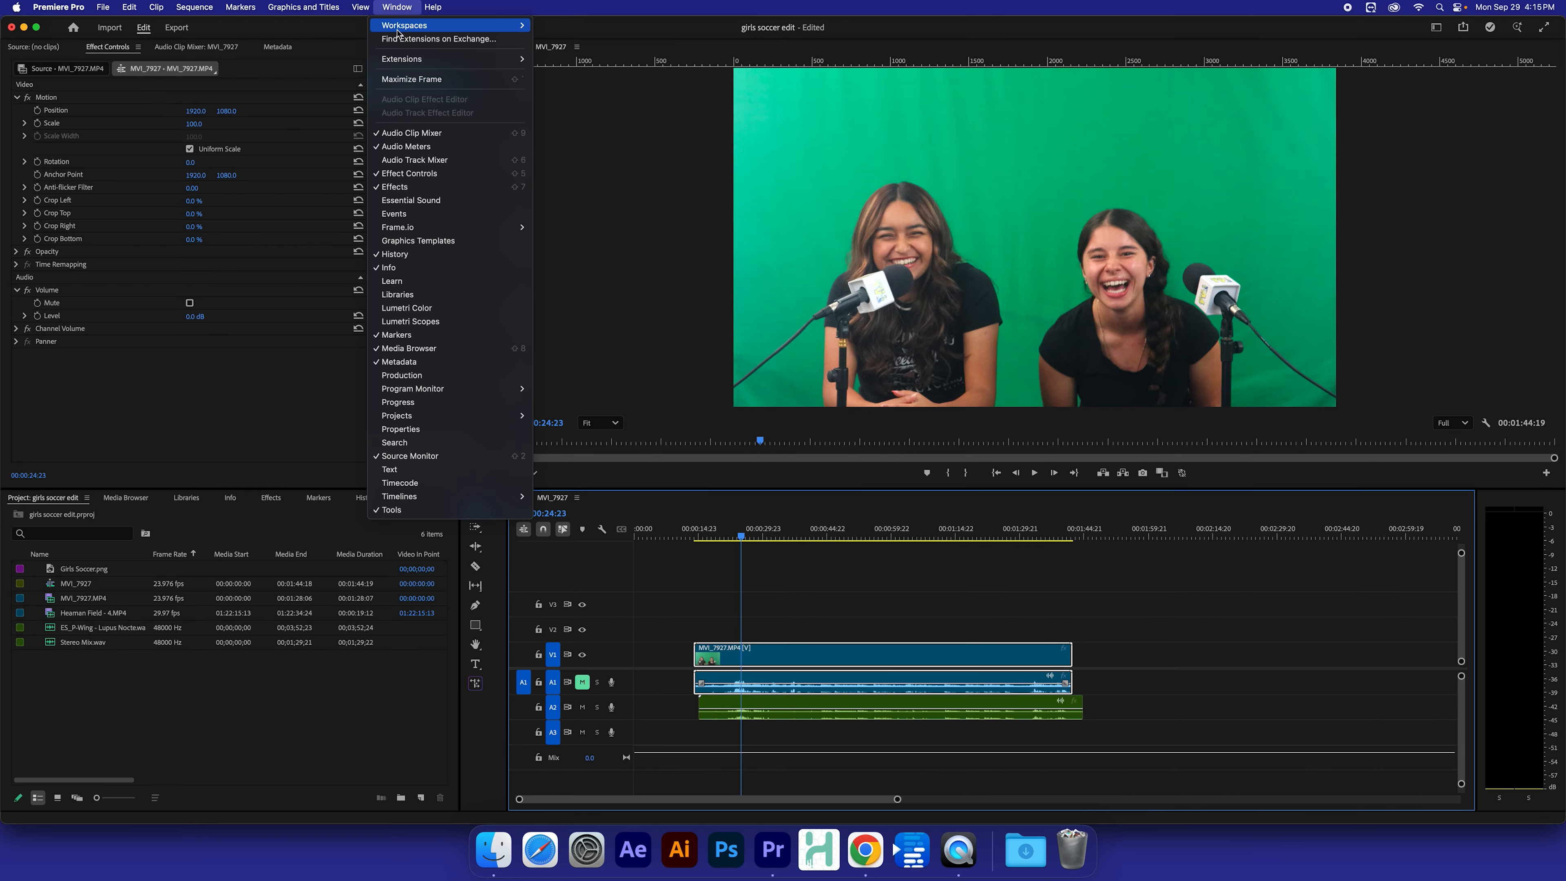
click(399, 6)
click(405, 4)
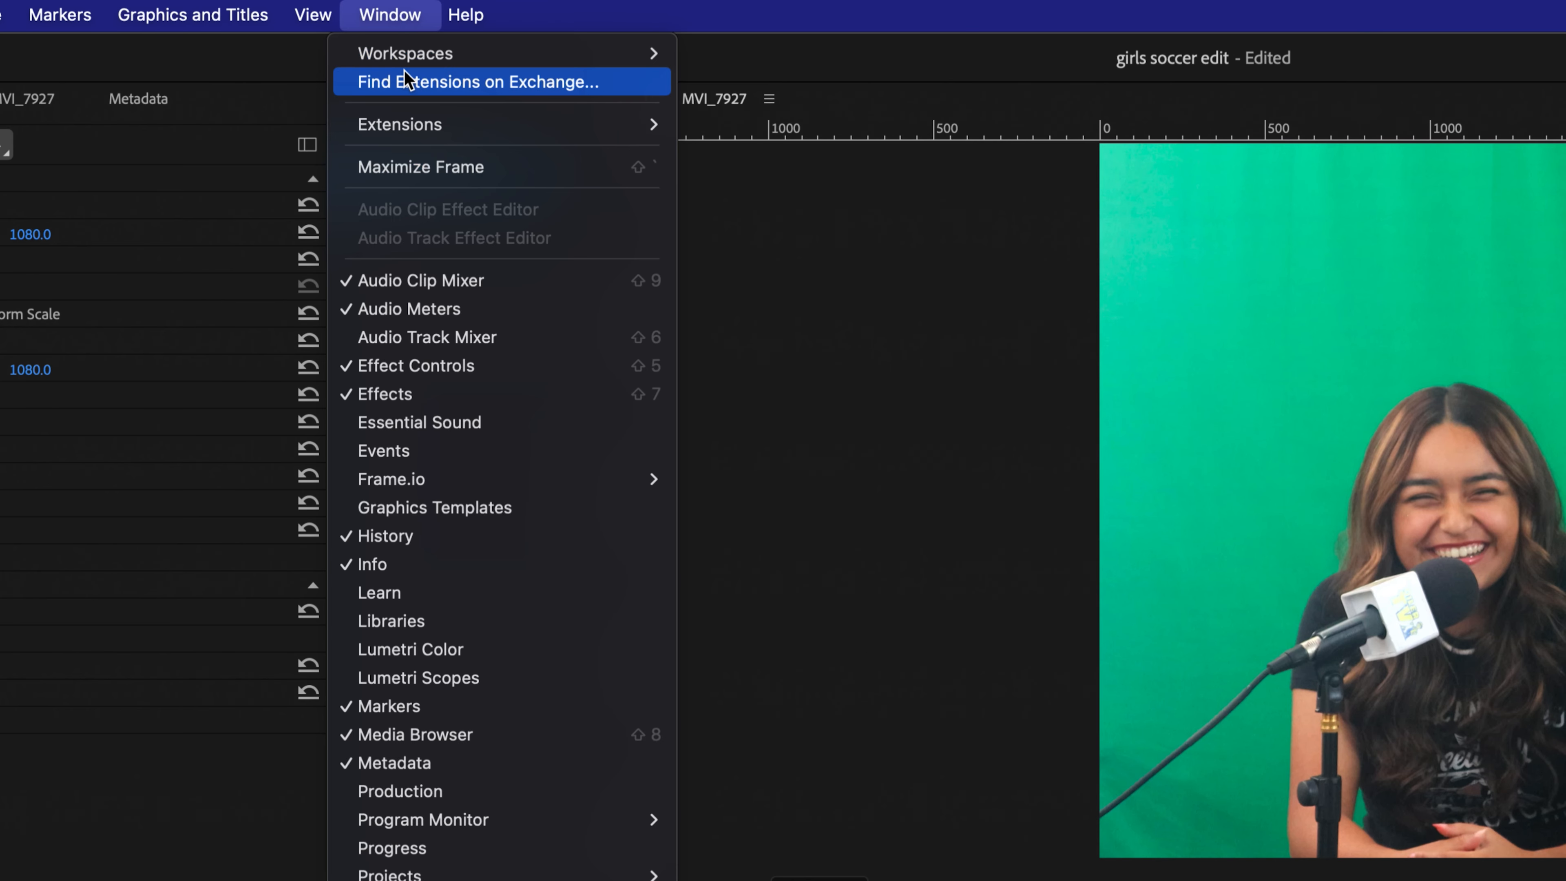
mouse_move(410, 55)
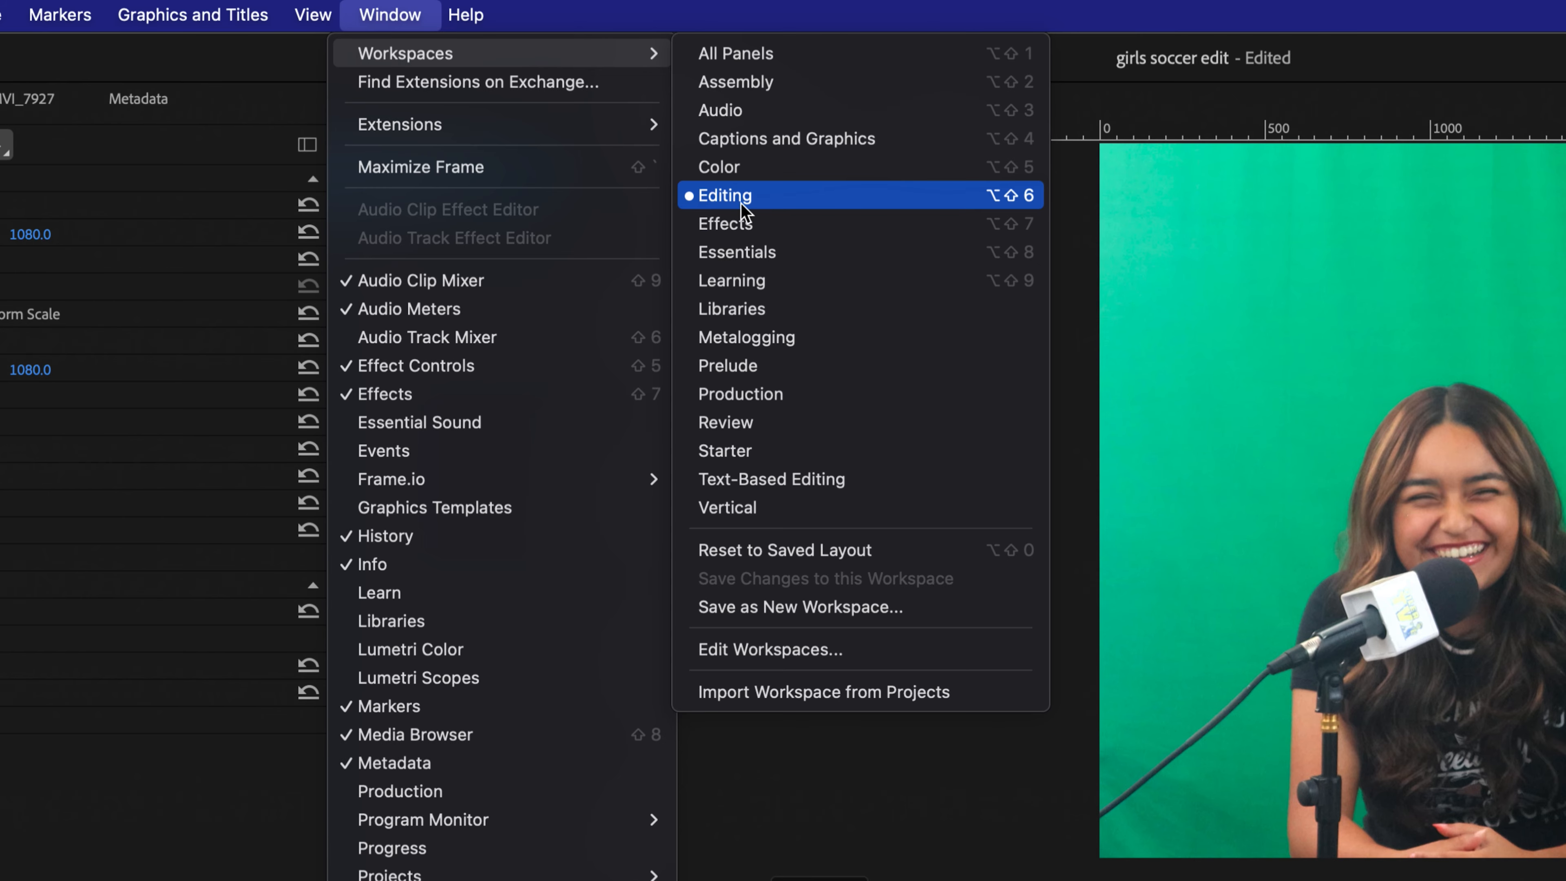
click(753, 551)
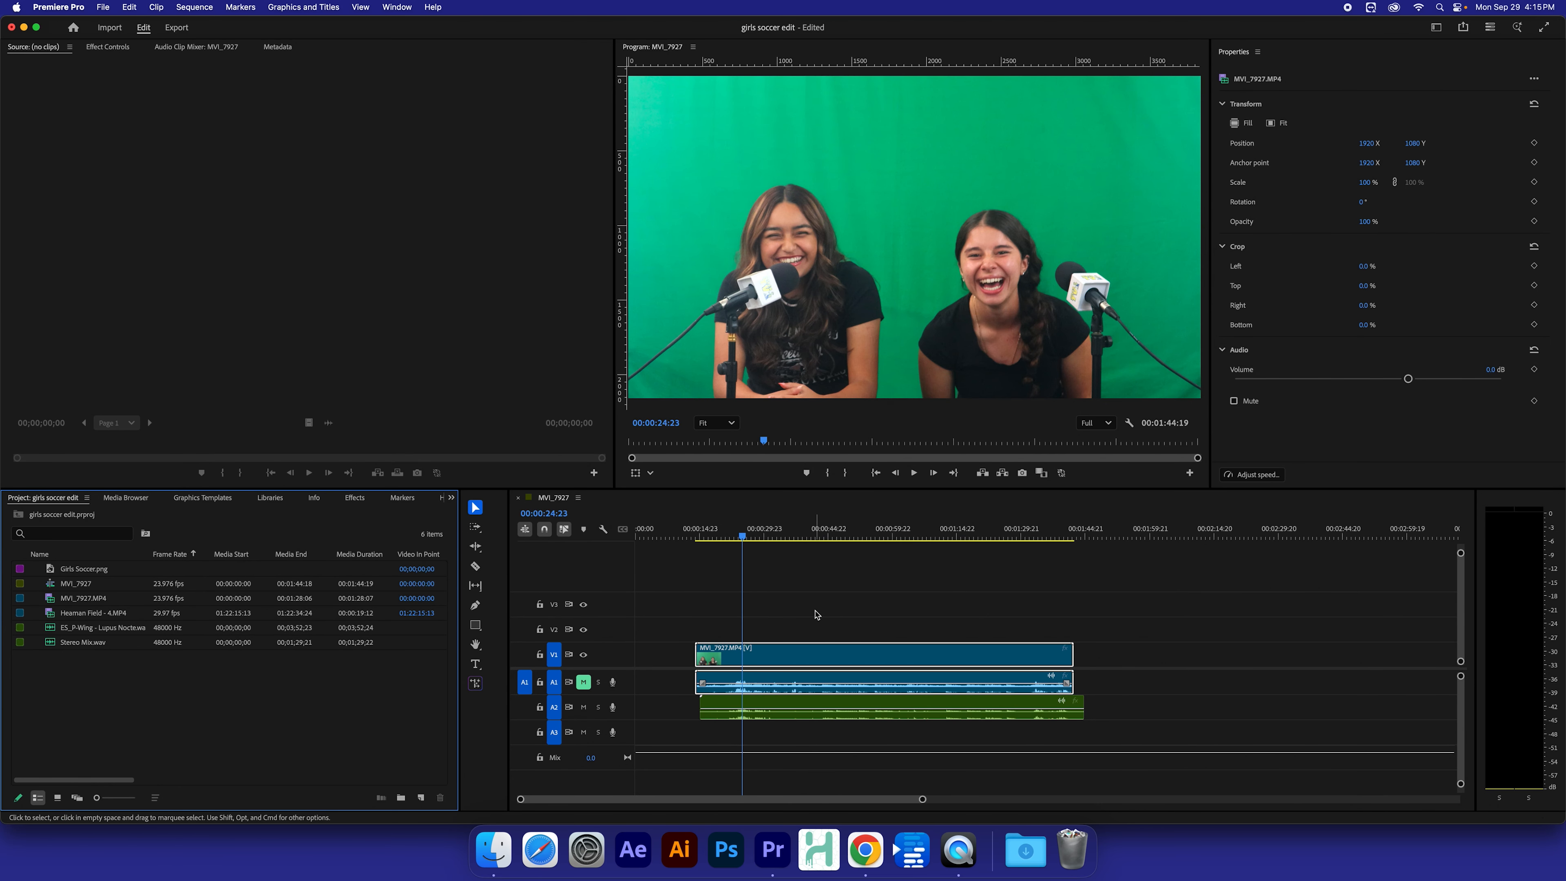
Step: Select the green-screen clip on V1 again and bring up the effects library
click(805, 642)
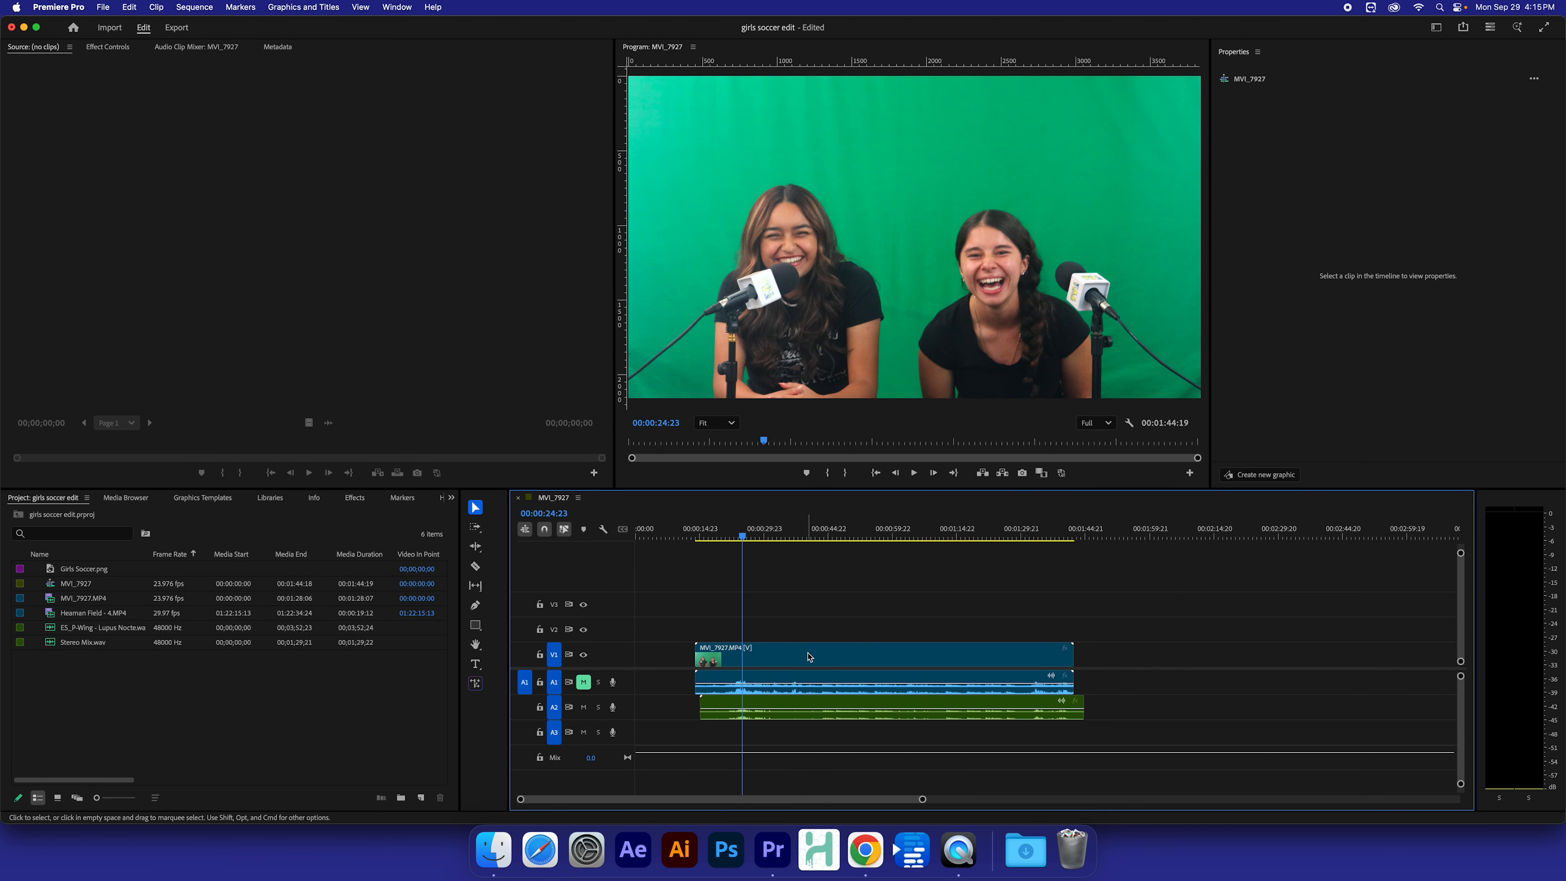
click(807, 656)
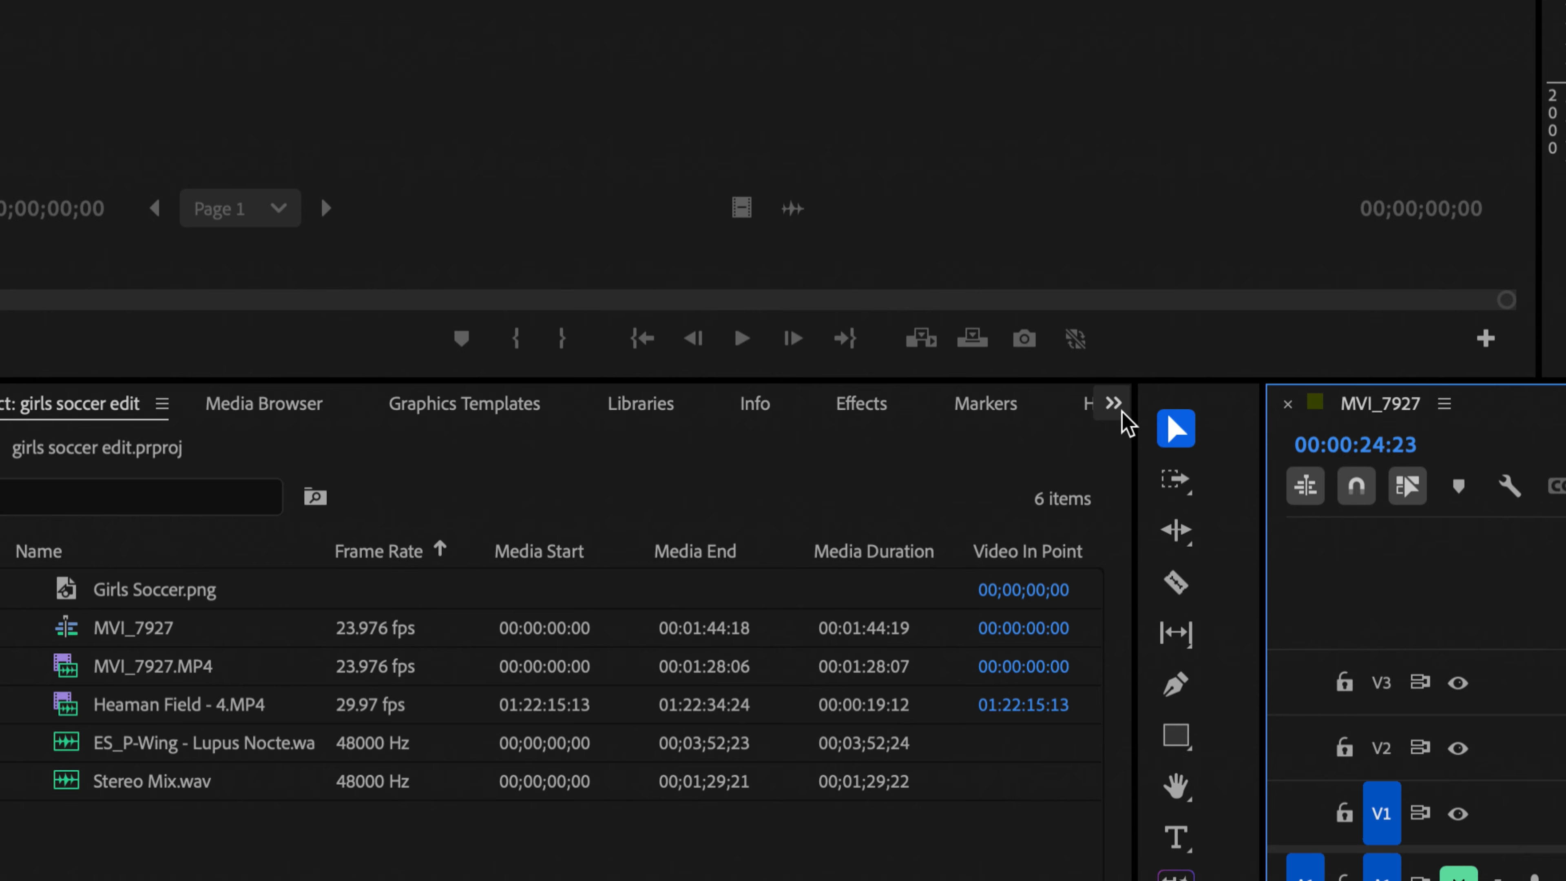
drag(1133, 503, 846, 502)
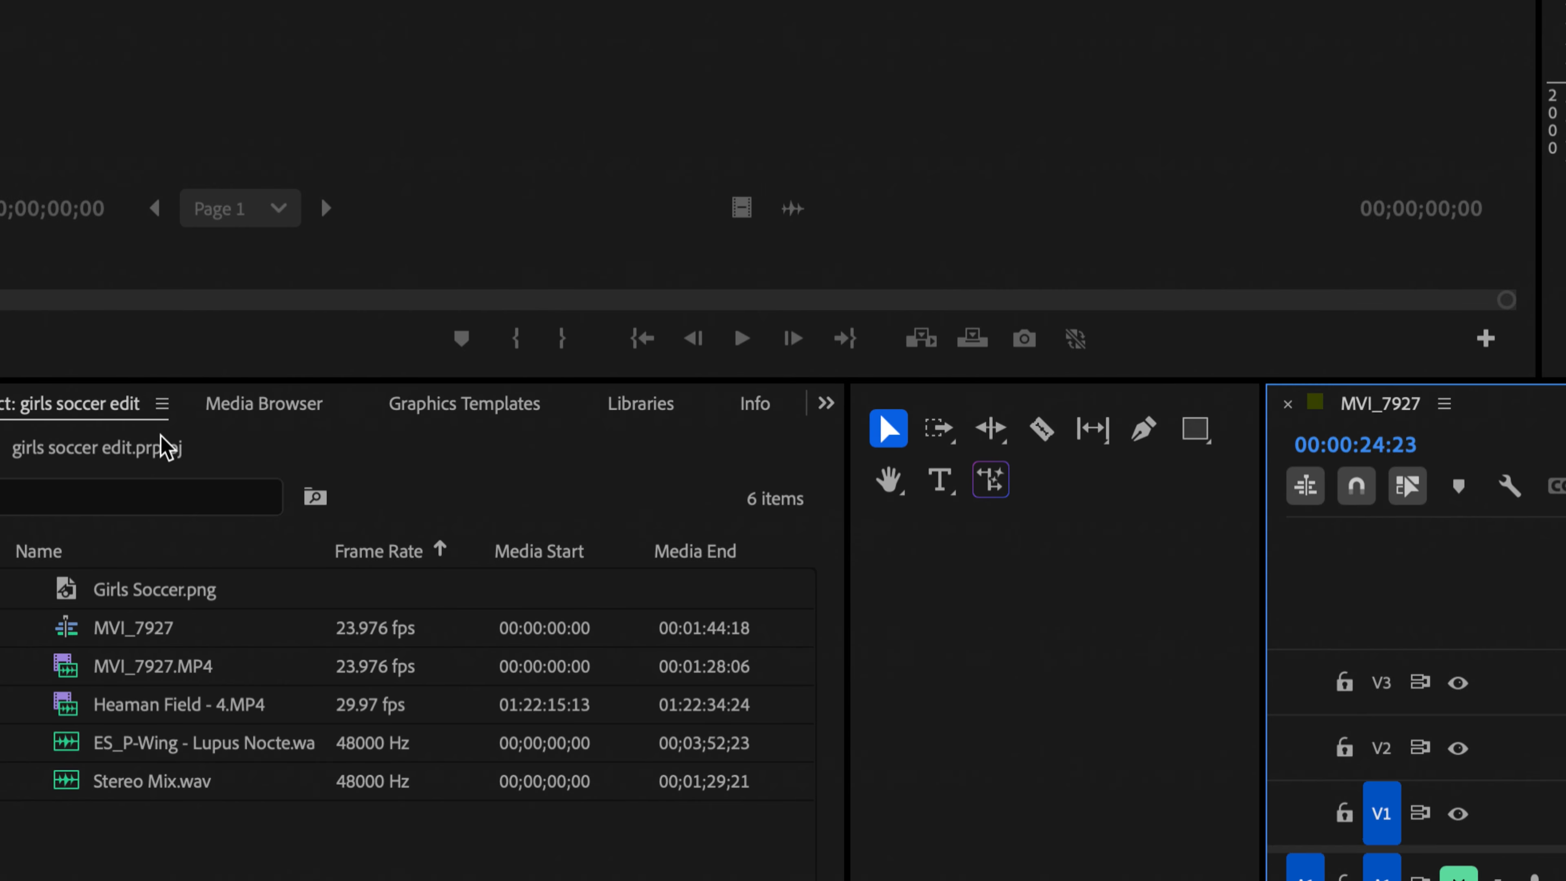
click(825, 409)
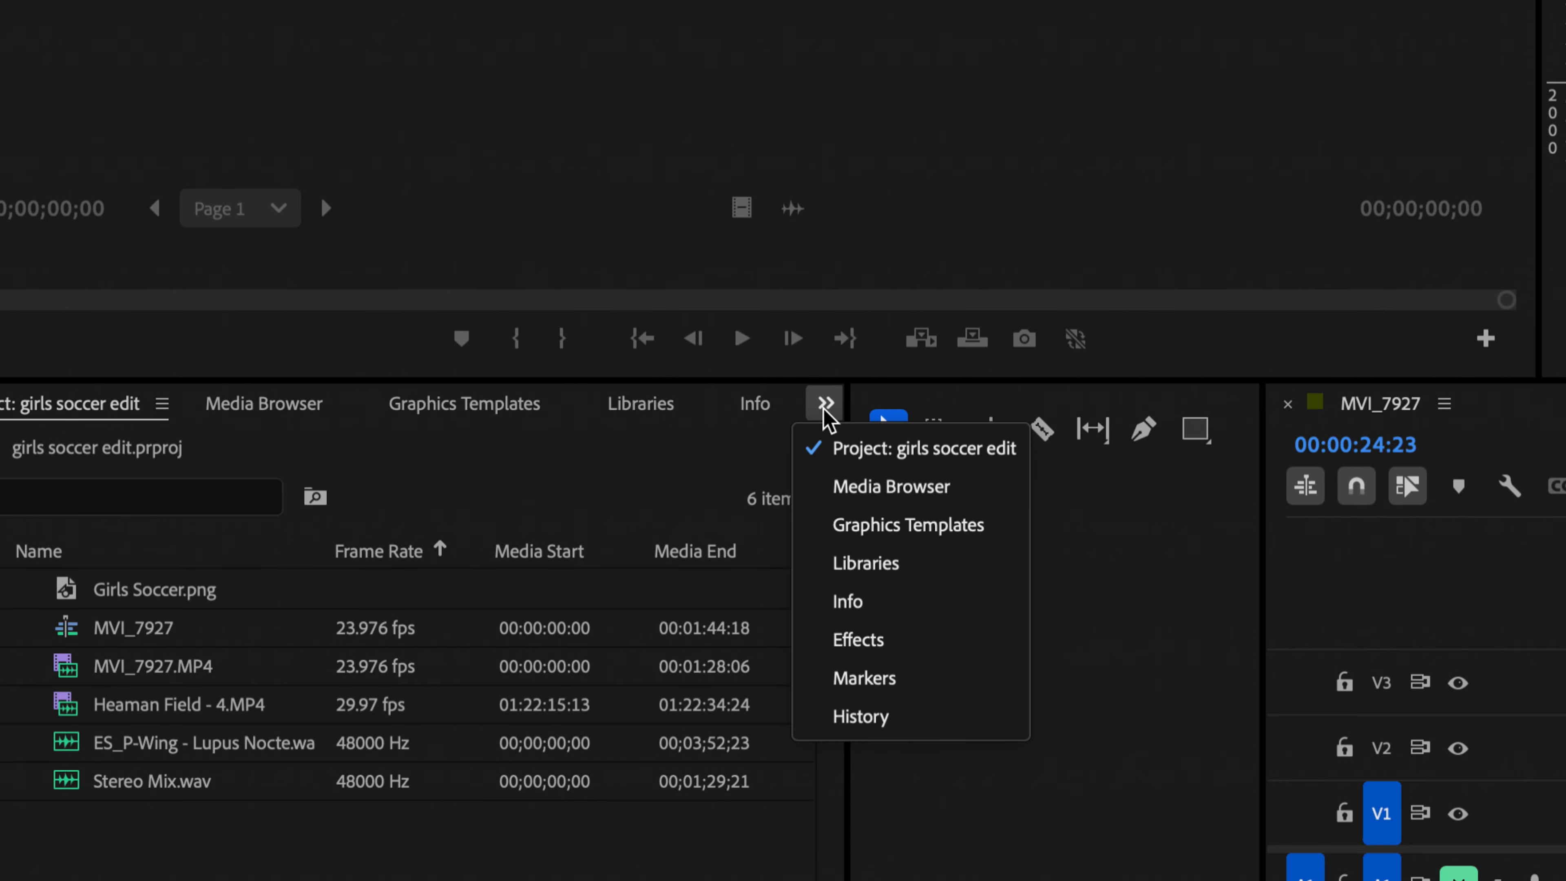
click(877, 647)
drag(845, 540, 1118, 521)
click(530, 407)
click(745, 407)
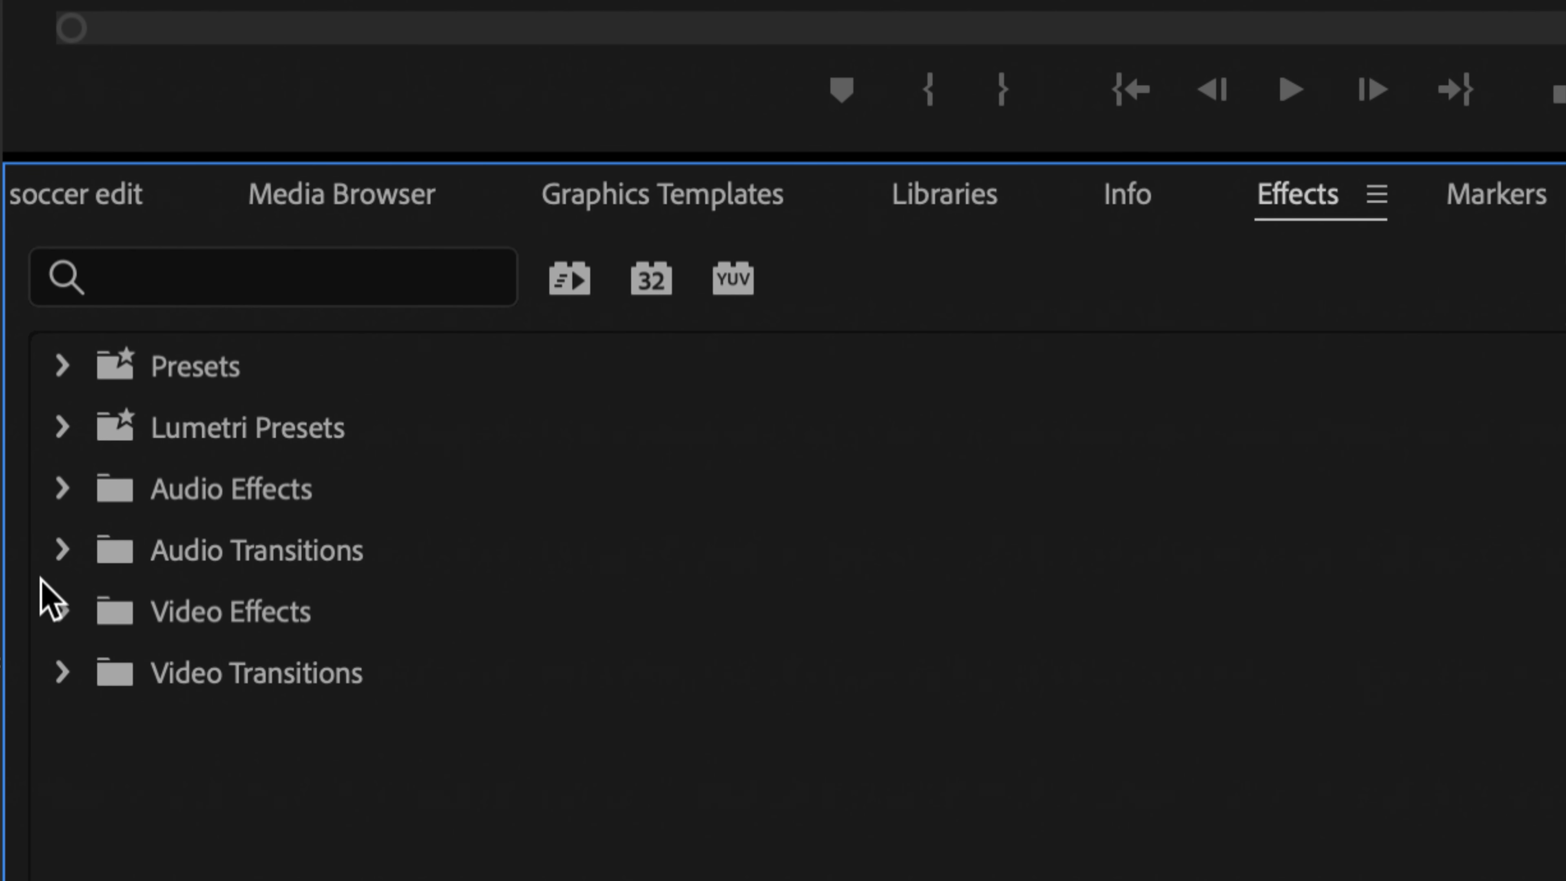
Step: Search the effects for "ultra" and apply Ultra Key to the MVI_7927.MP4 clip on V1
click(296, 284)
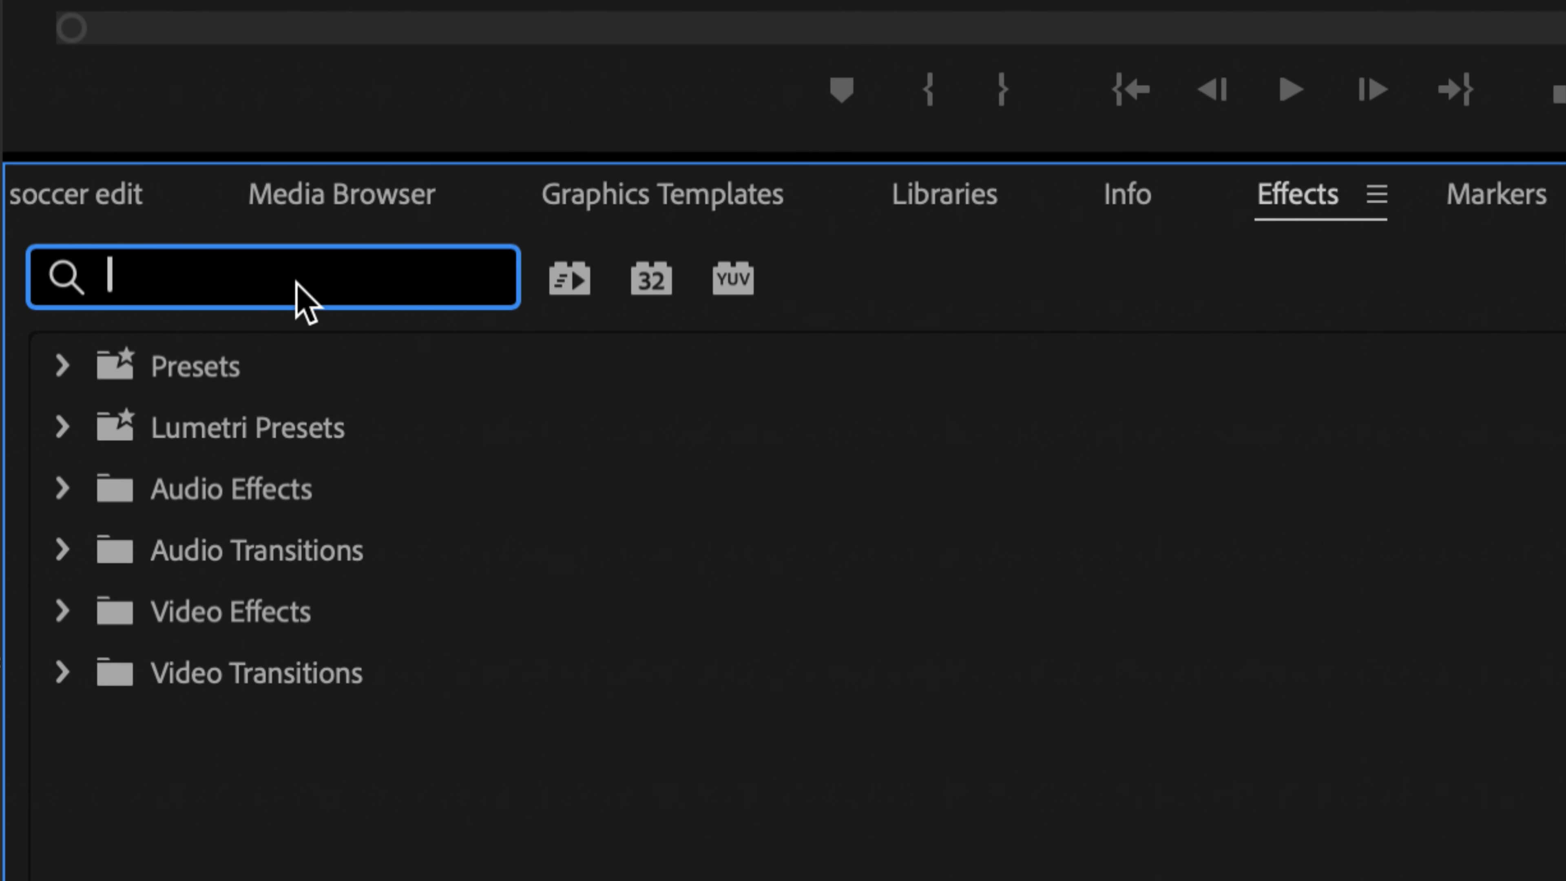
text(ultra)
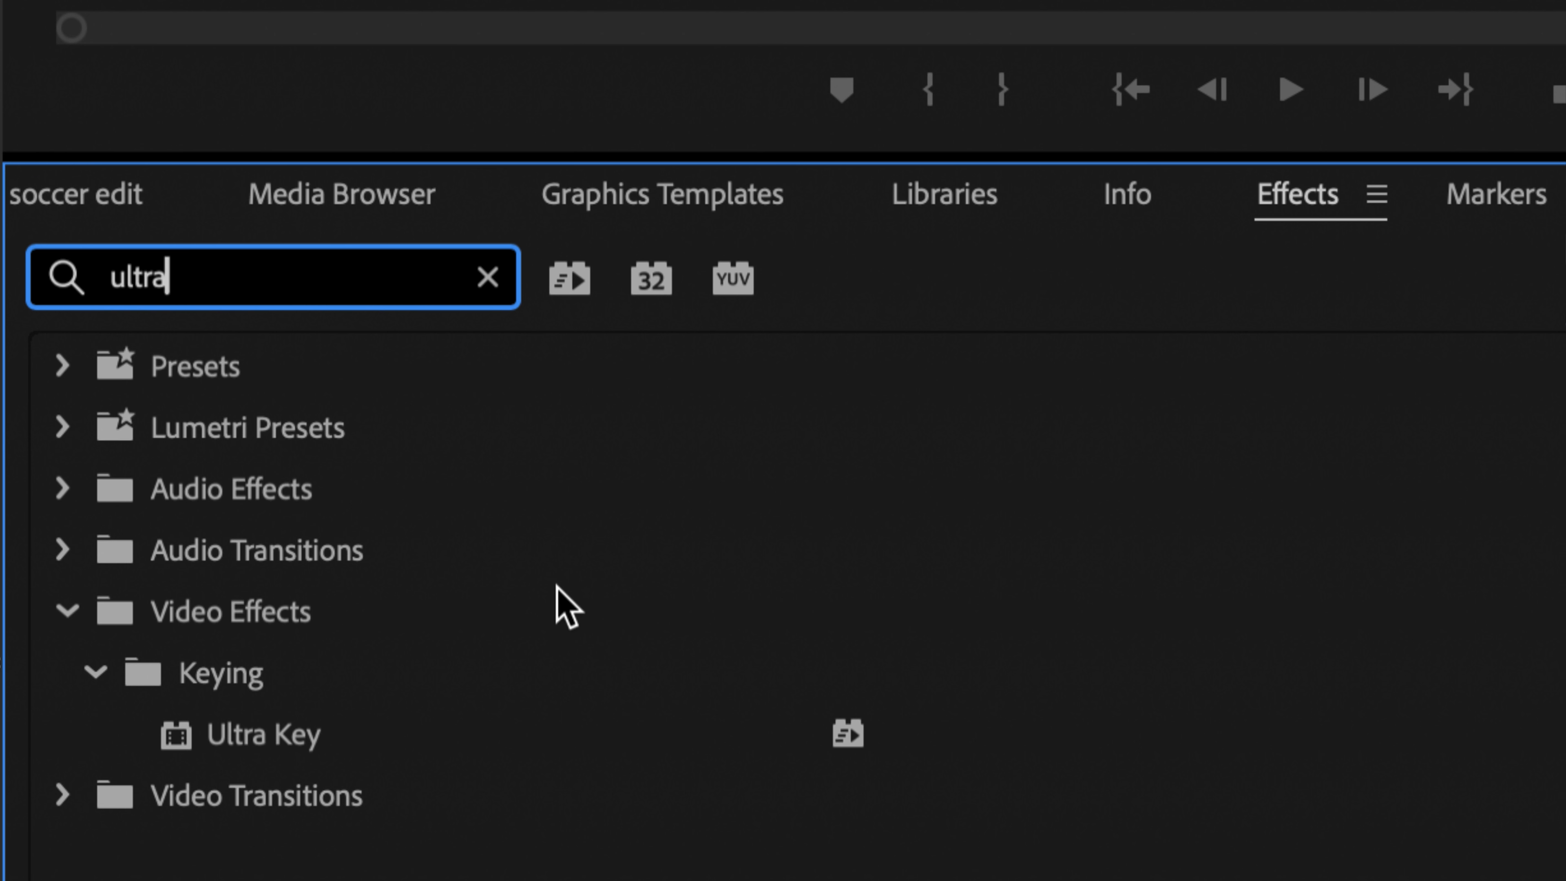
click(301, 746)
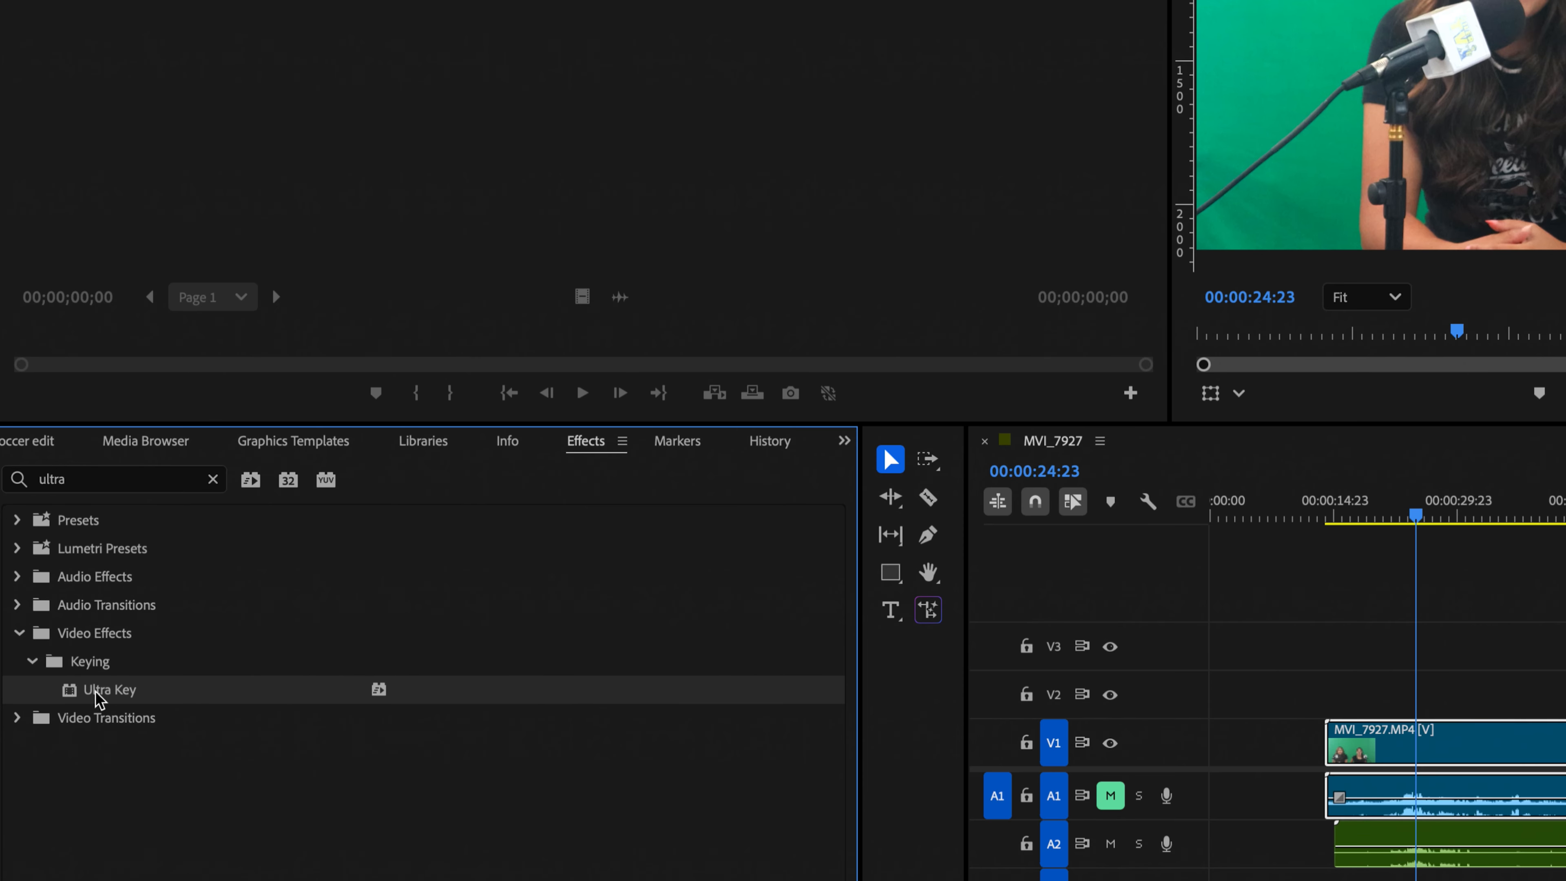
drag(62, 707, 157, 703)
drag(255, 681, 1394, 742)
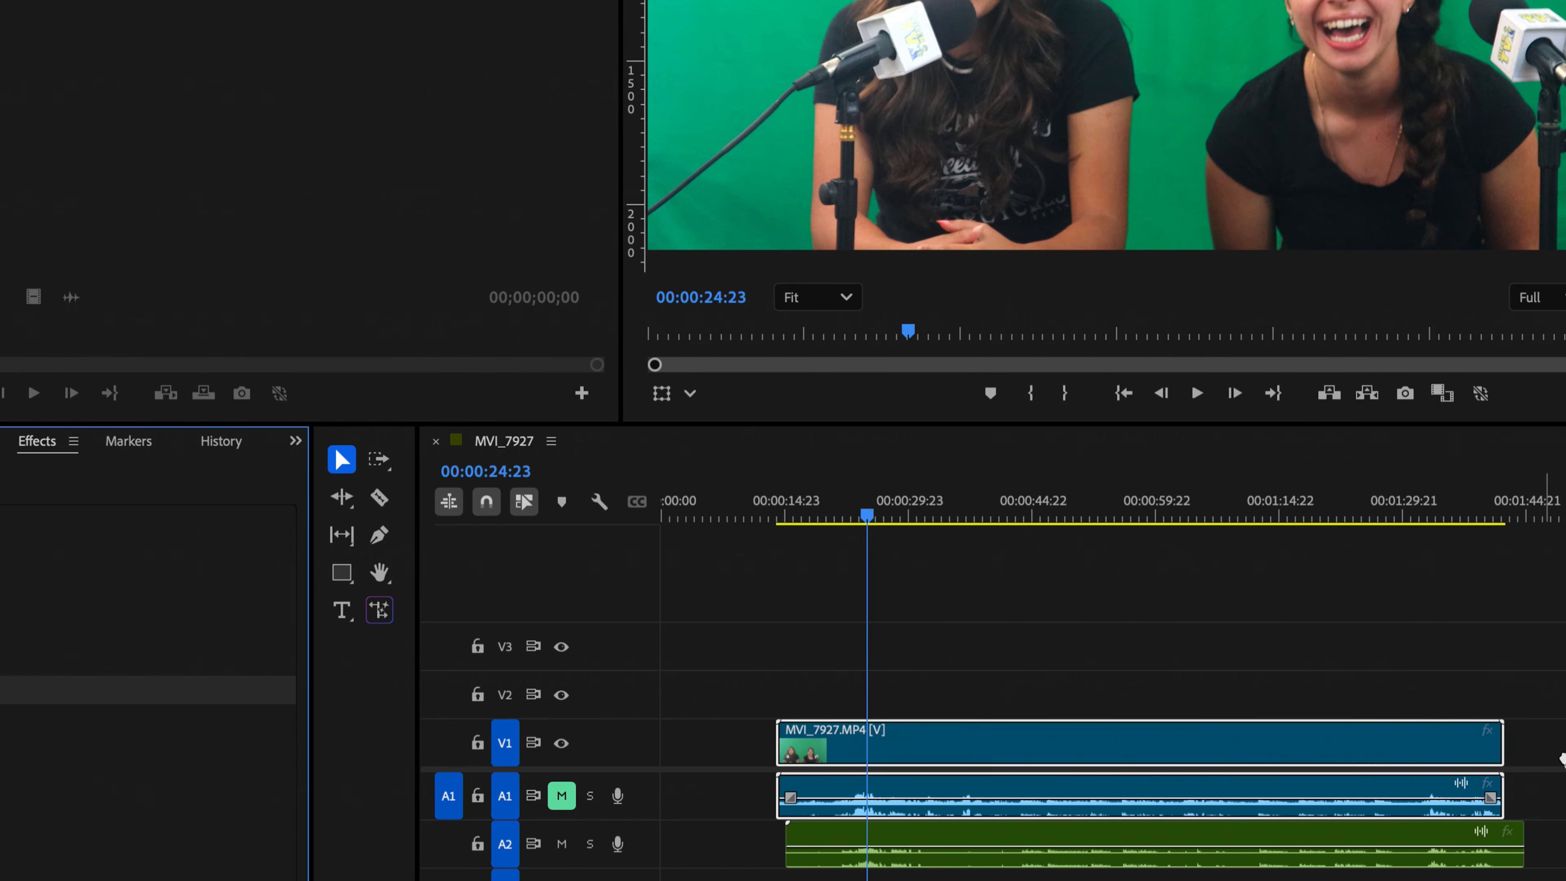
drag(1089, 744, 1088, 743)
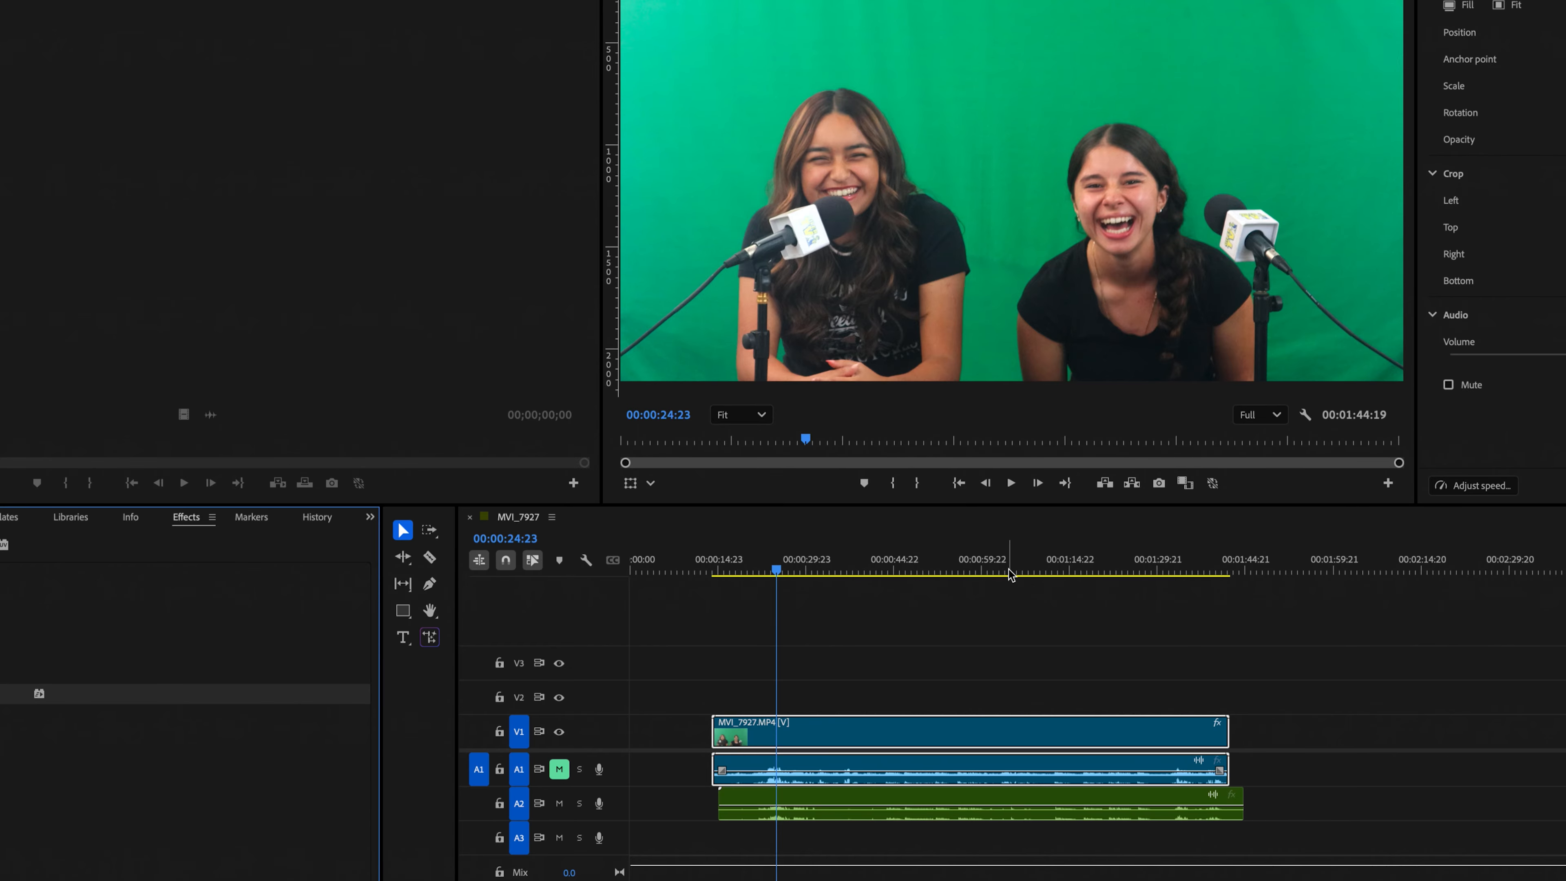
Step: Show the clip's effect settings and sample the green backdrop between the two speakers as Ultra Key's key color
click(838, 571)
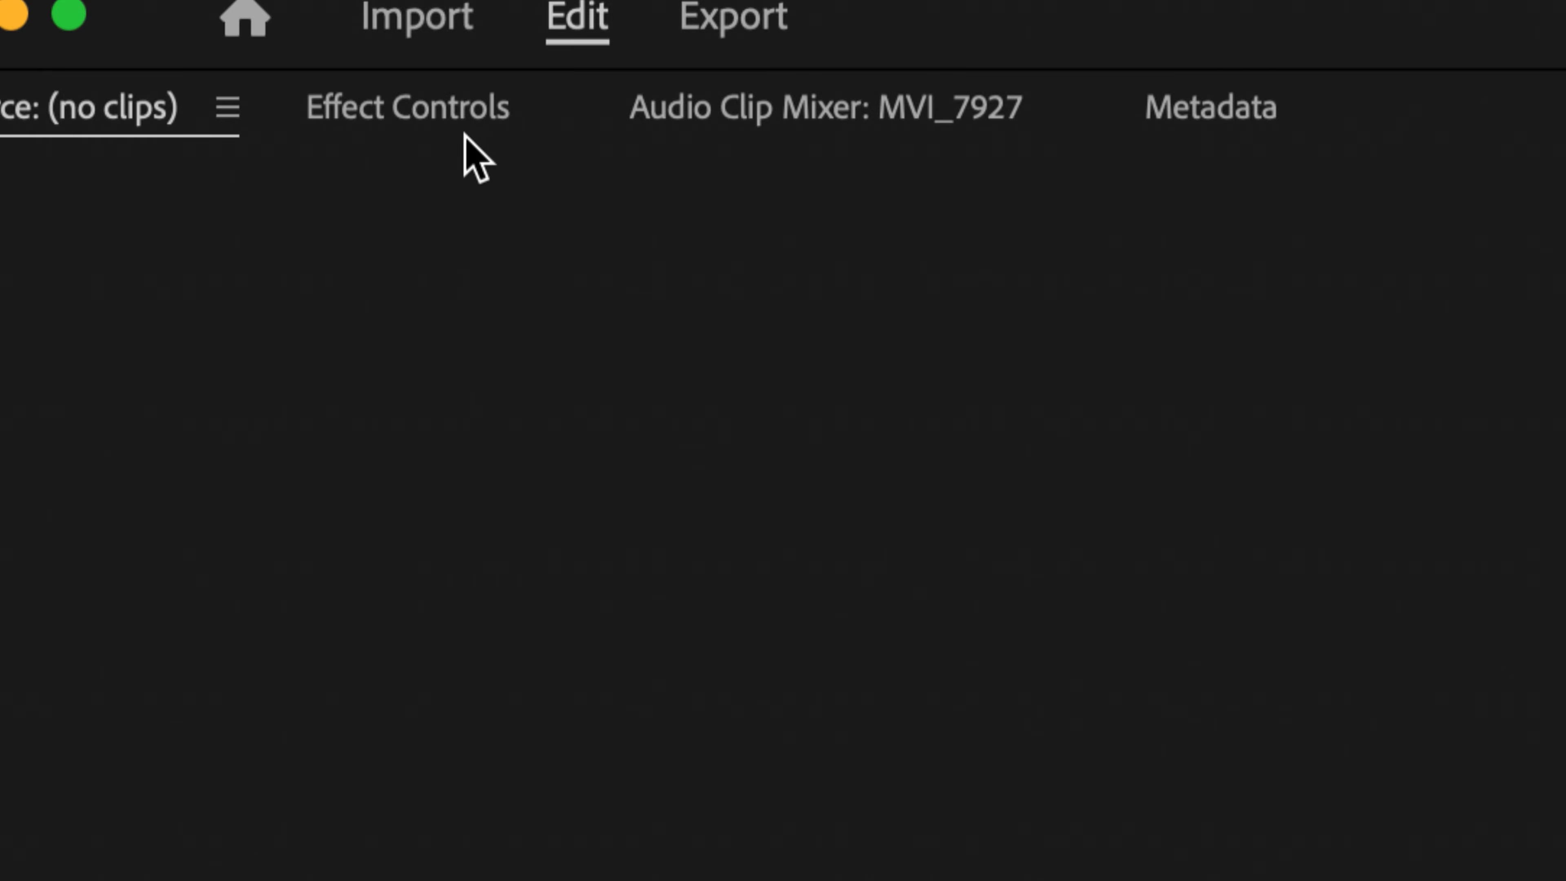
click(439, 120)
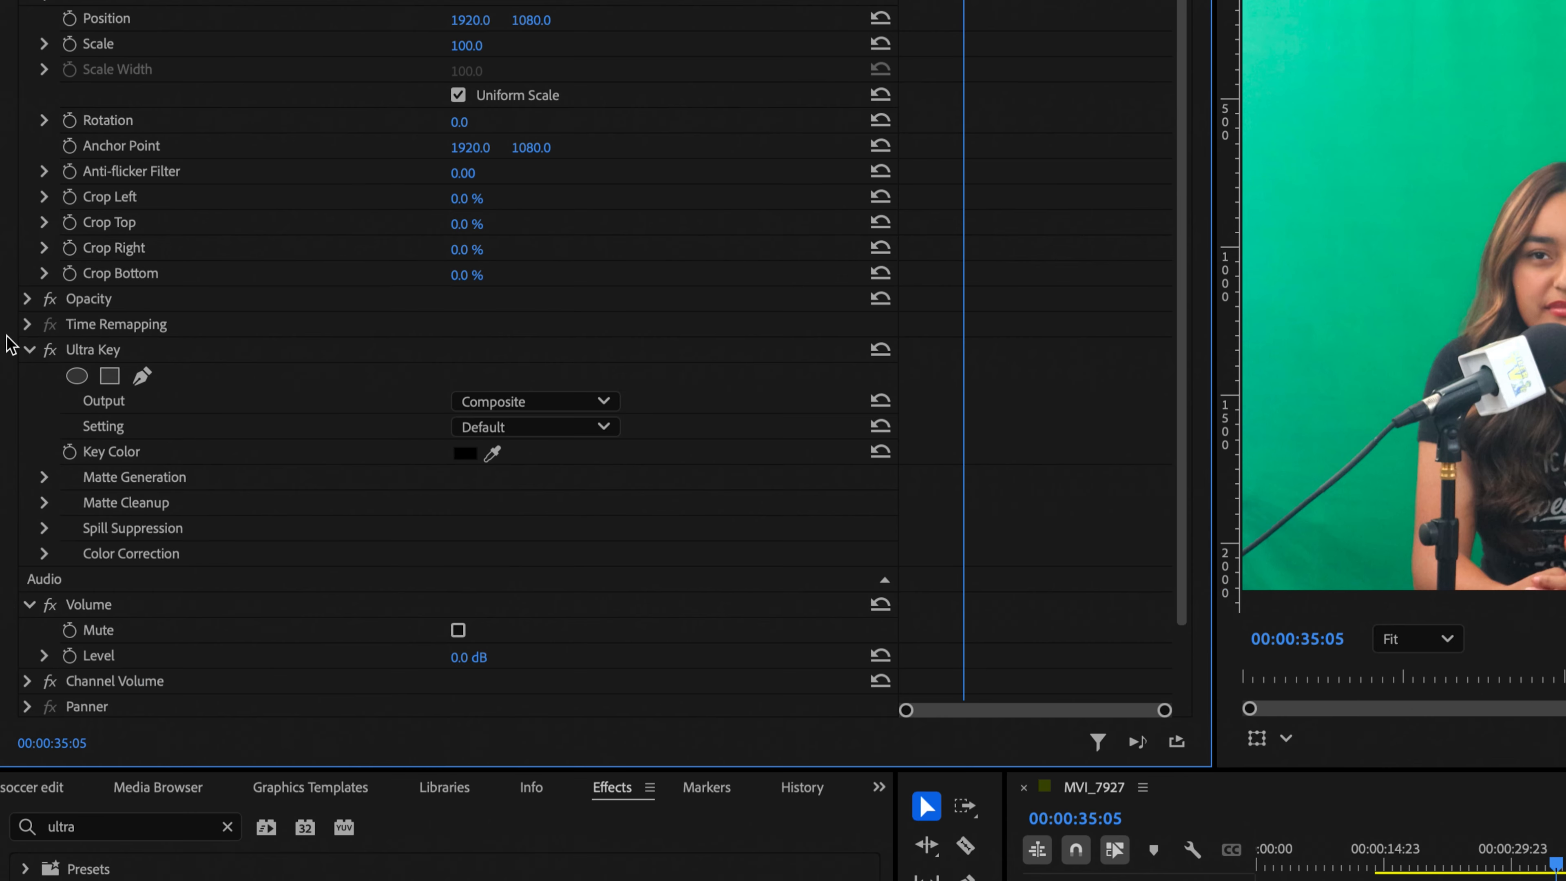
click(103, 355)
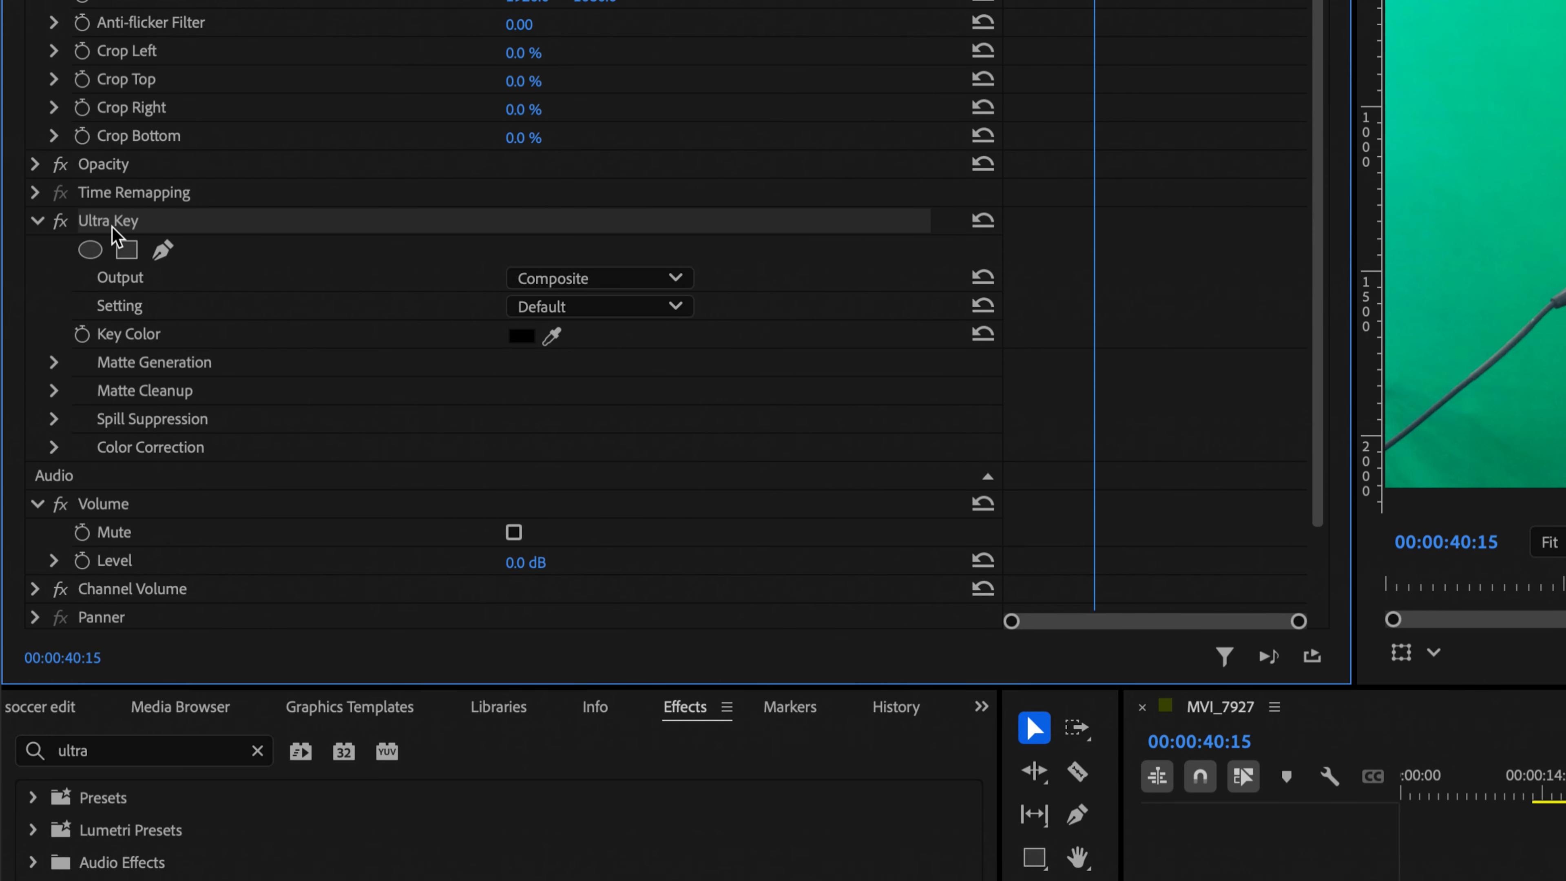
click(39, 222)
click(38, 223)
click(555, 336)
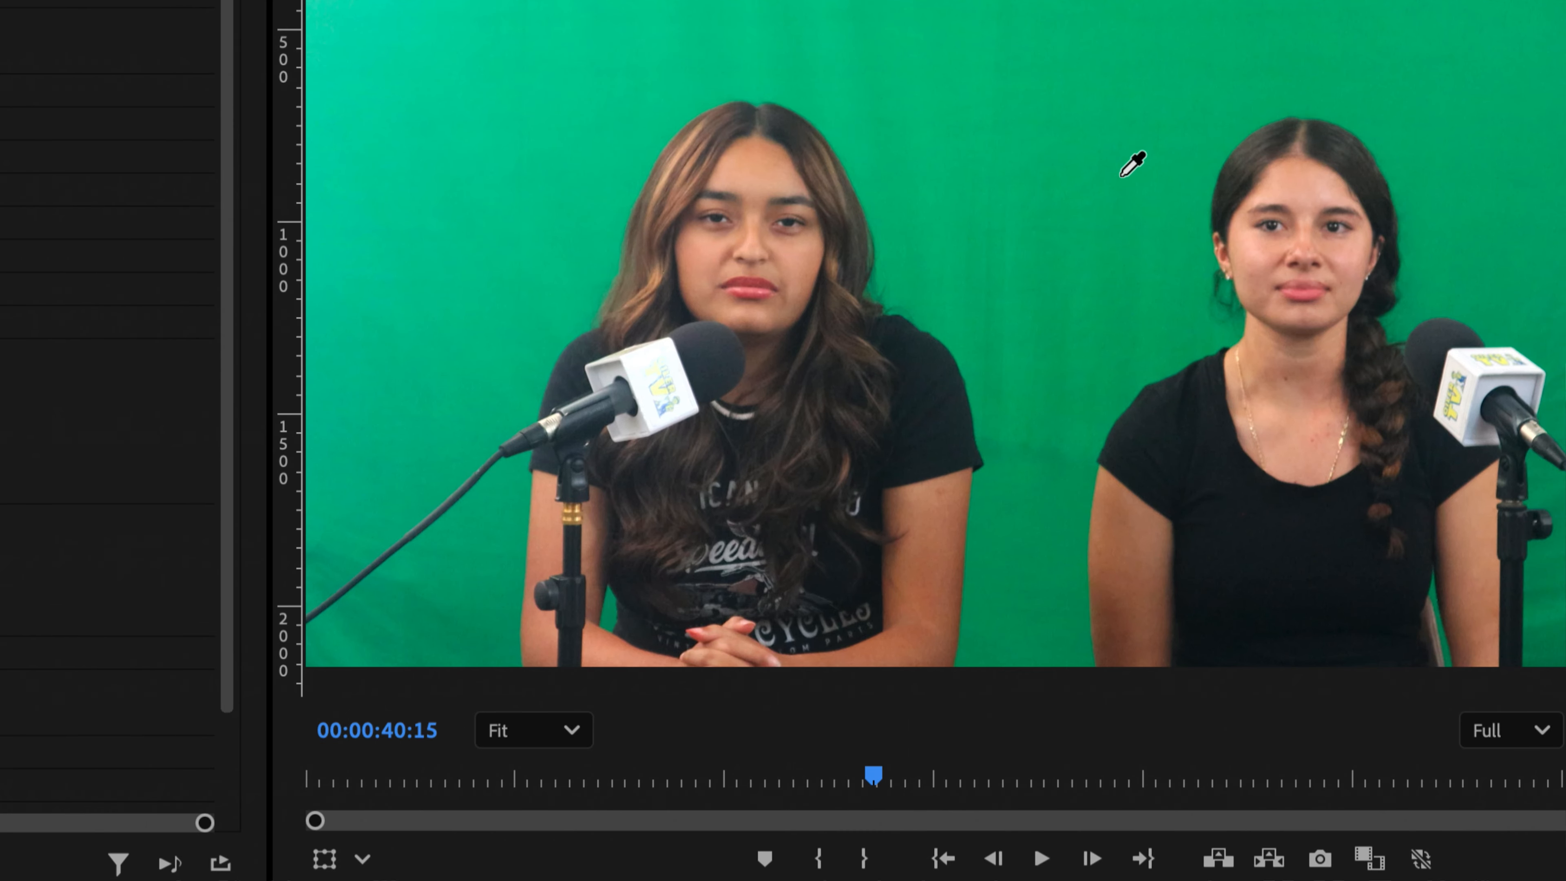
click(1060, 226)
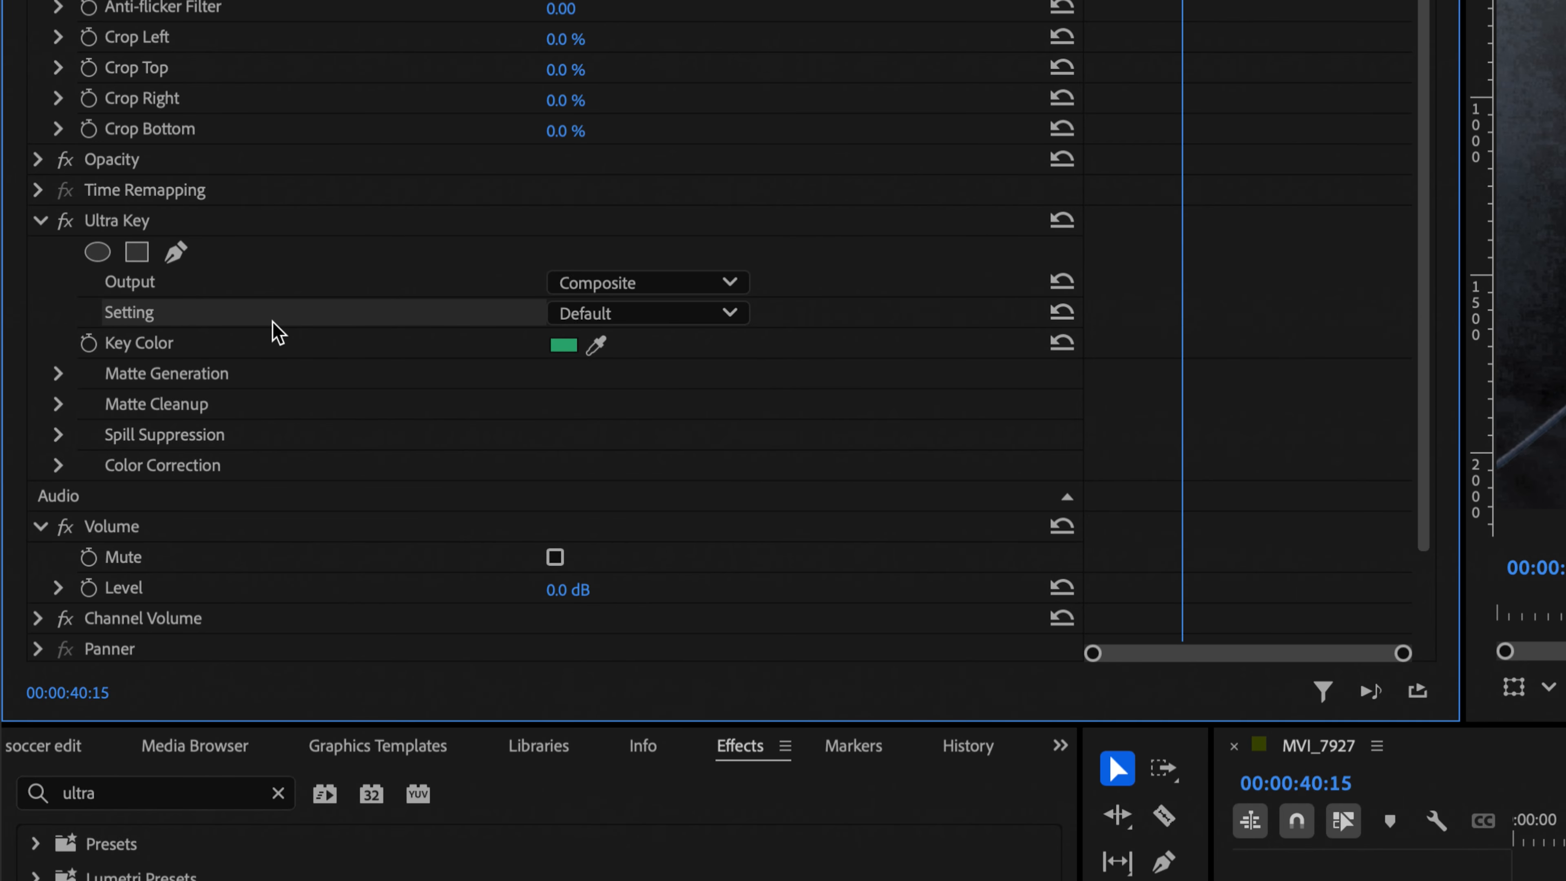
Step: Set Ultra Key's Setting to Aggressive and its Matte Generation Pedestal to 100
click(639, 320)
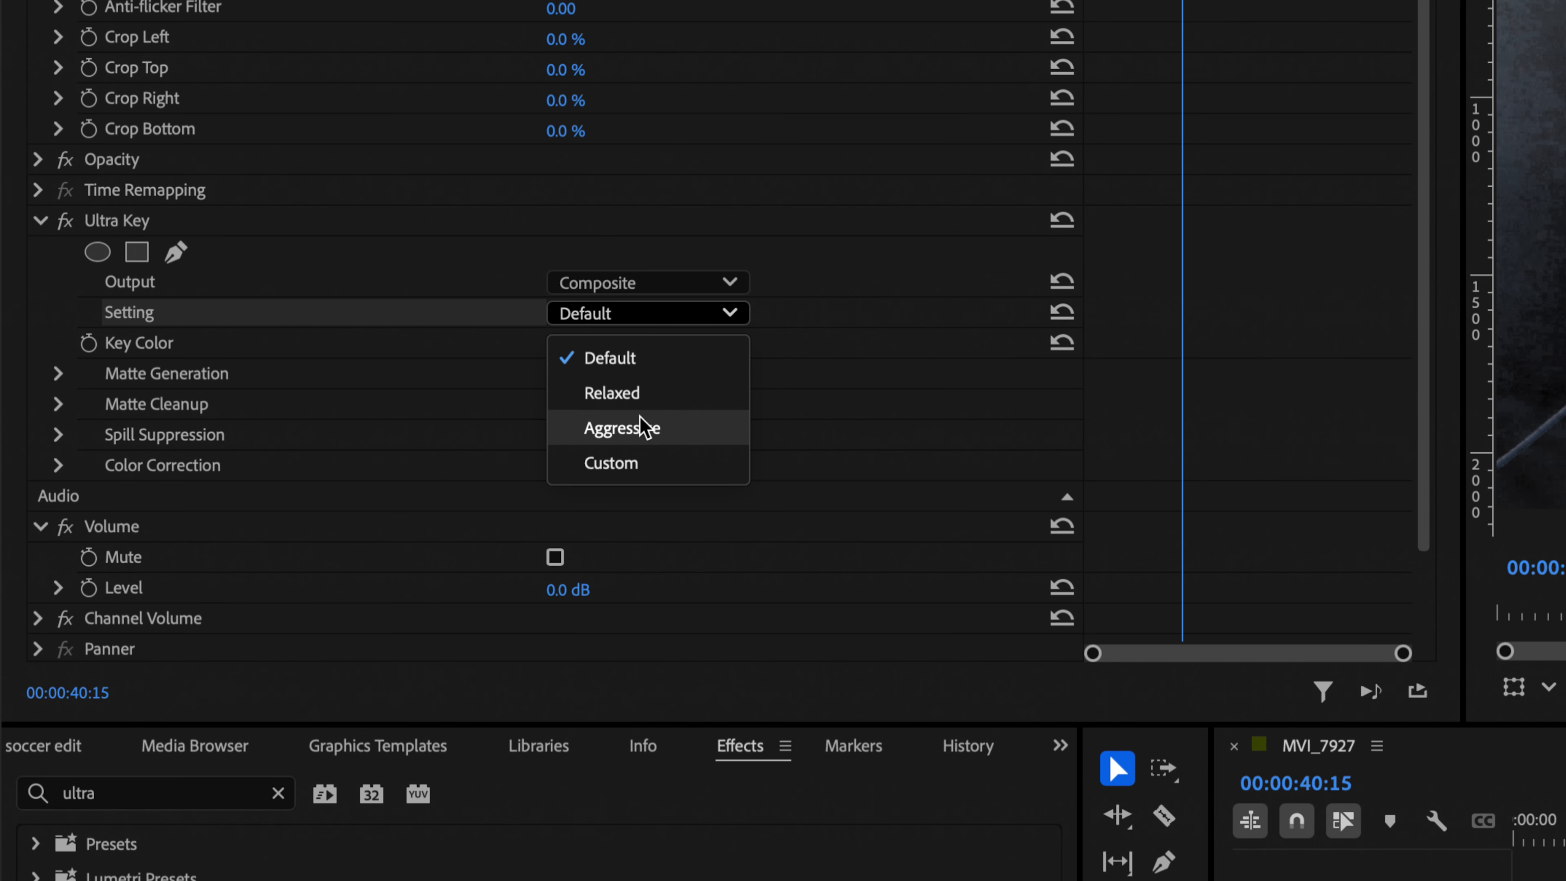
click(645, 435)
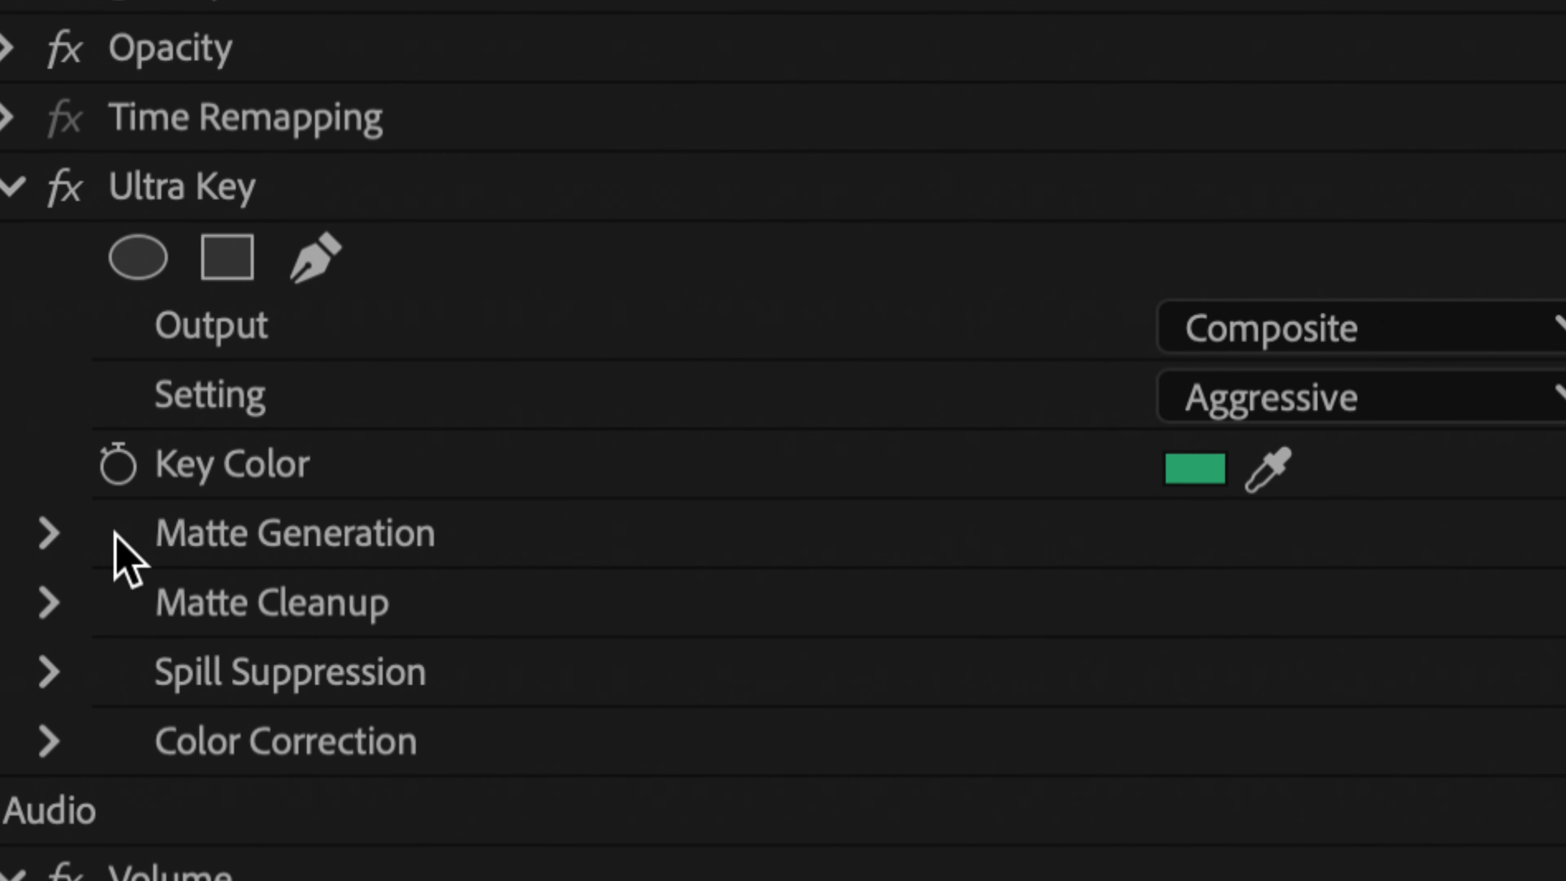
click(52, 541)
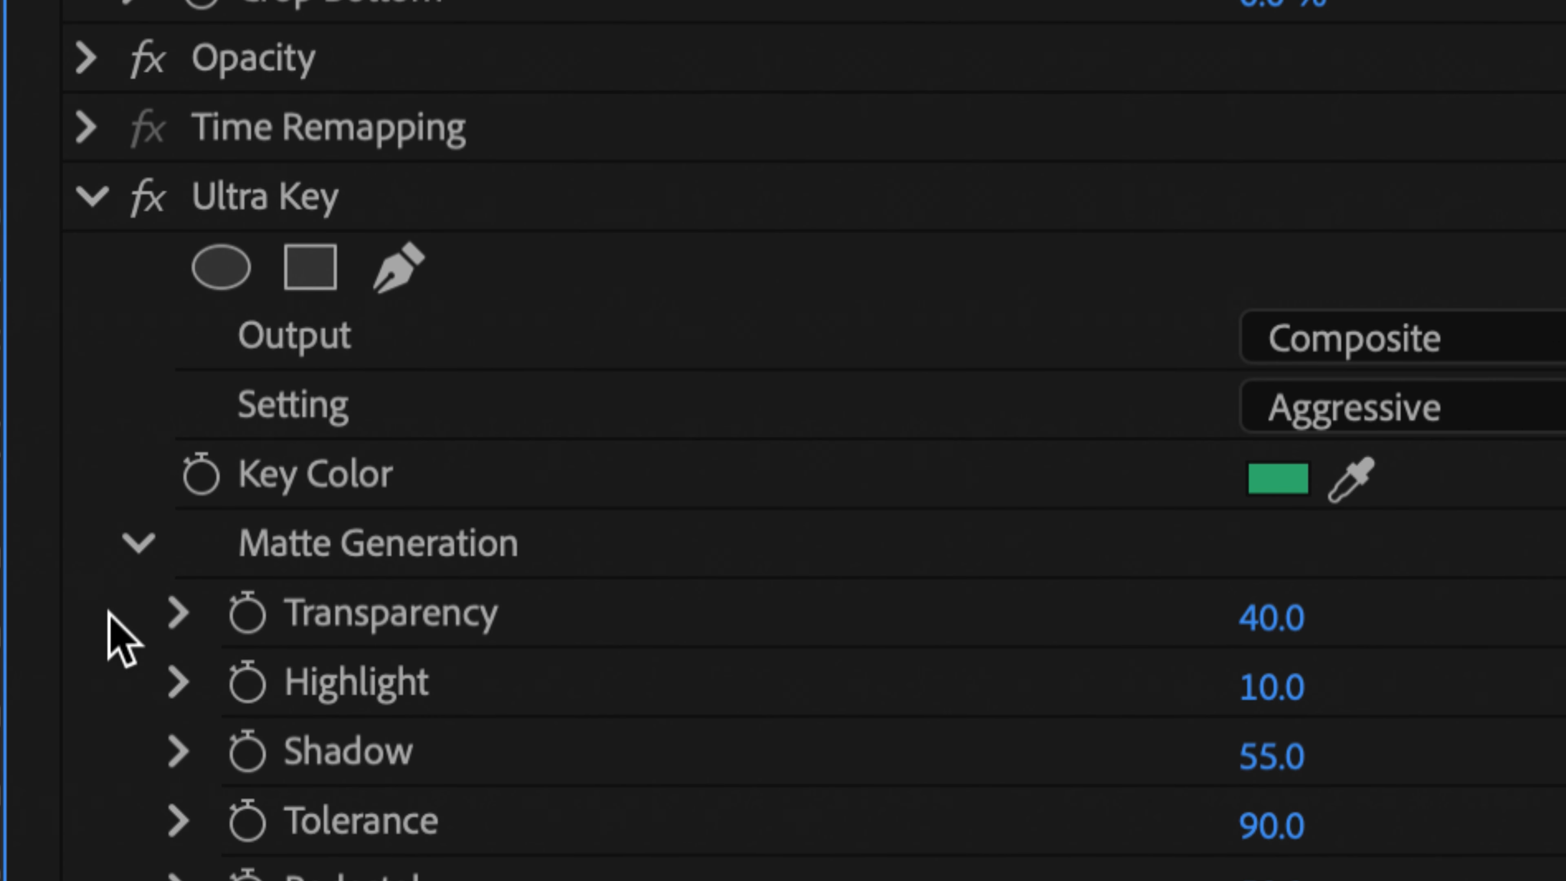
scroll(245, 843, down, 3)
click(361, 630)
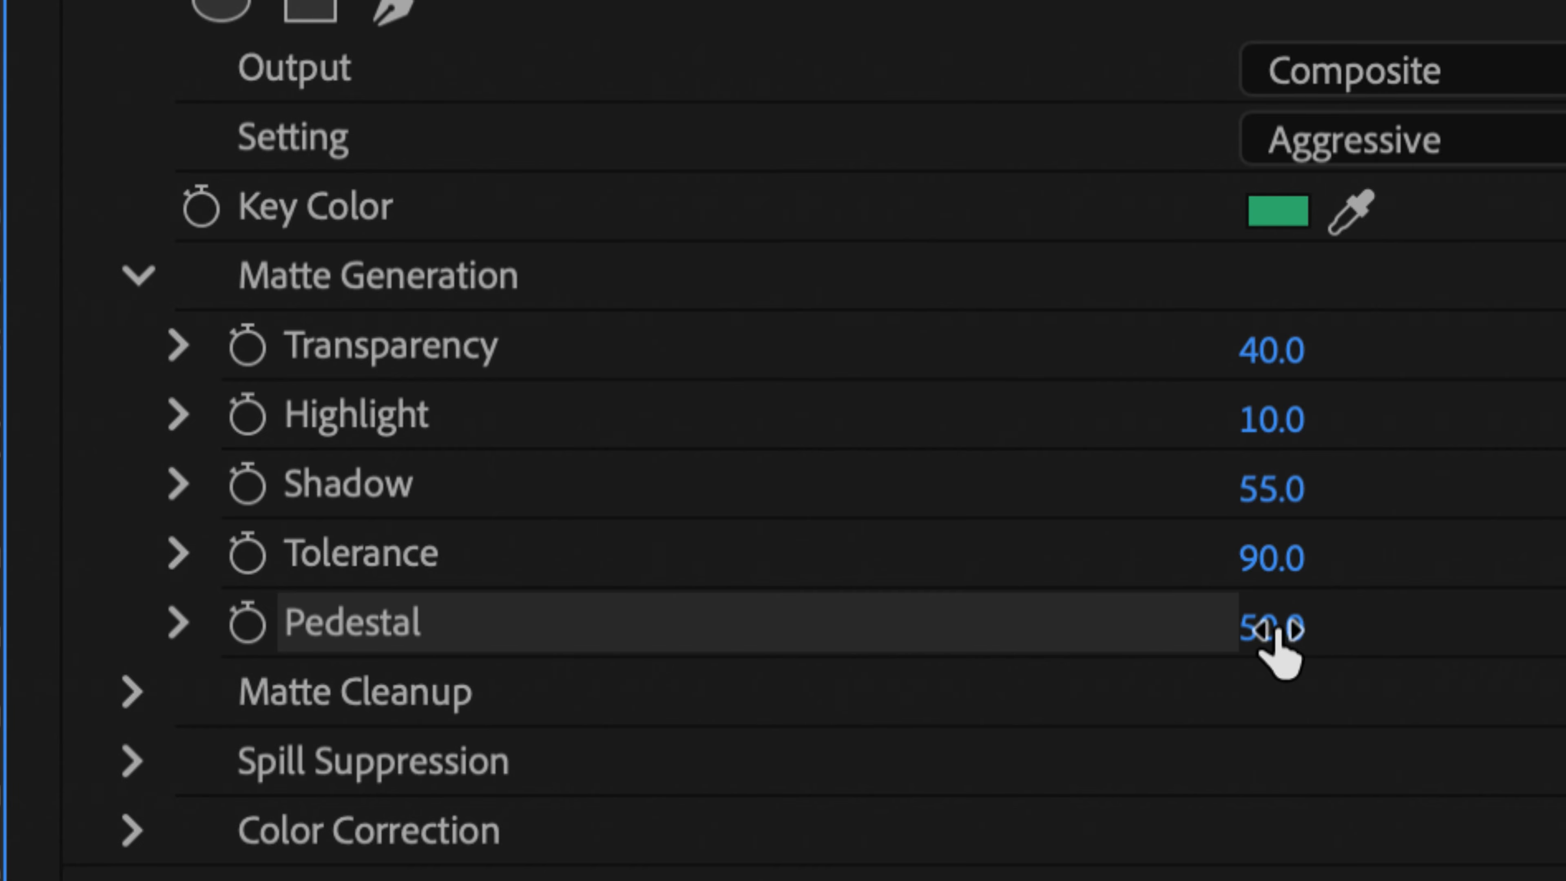
click(1263, 635)
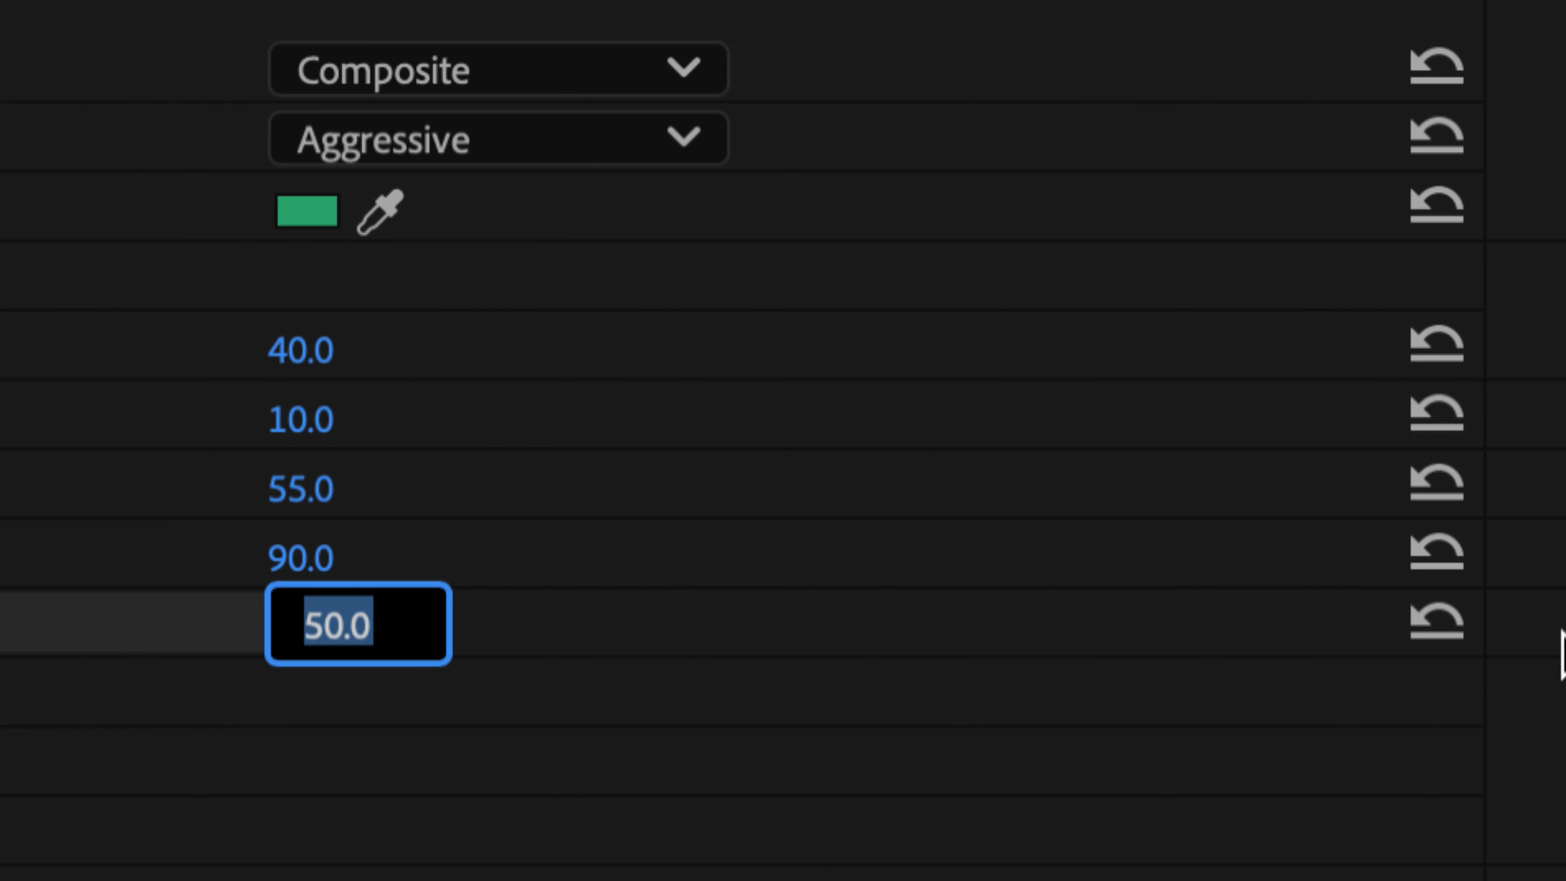
text(100)
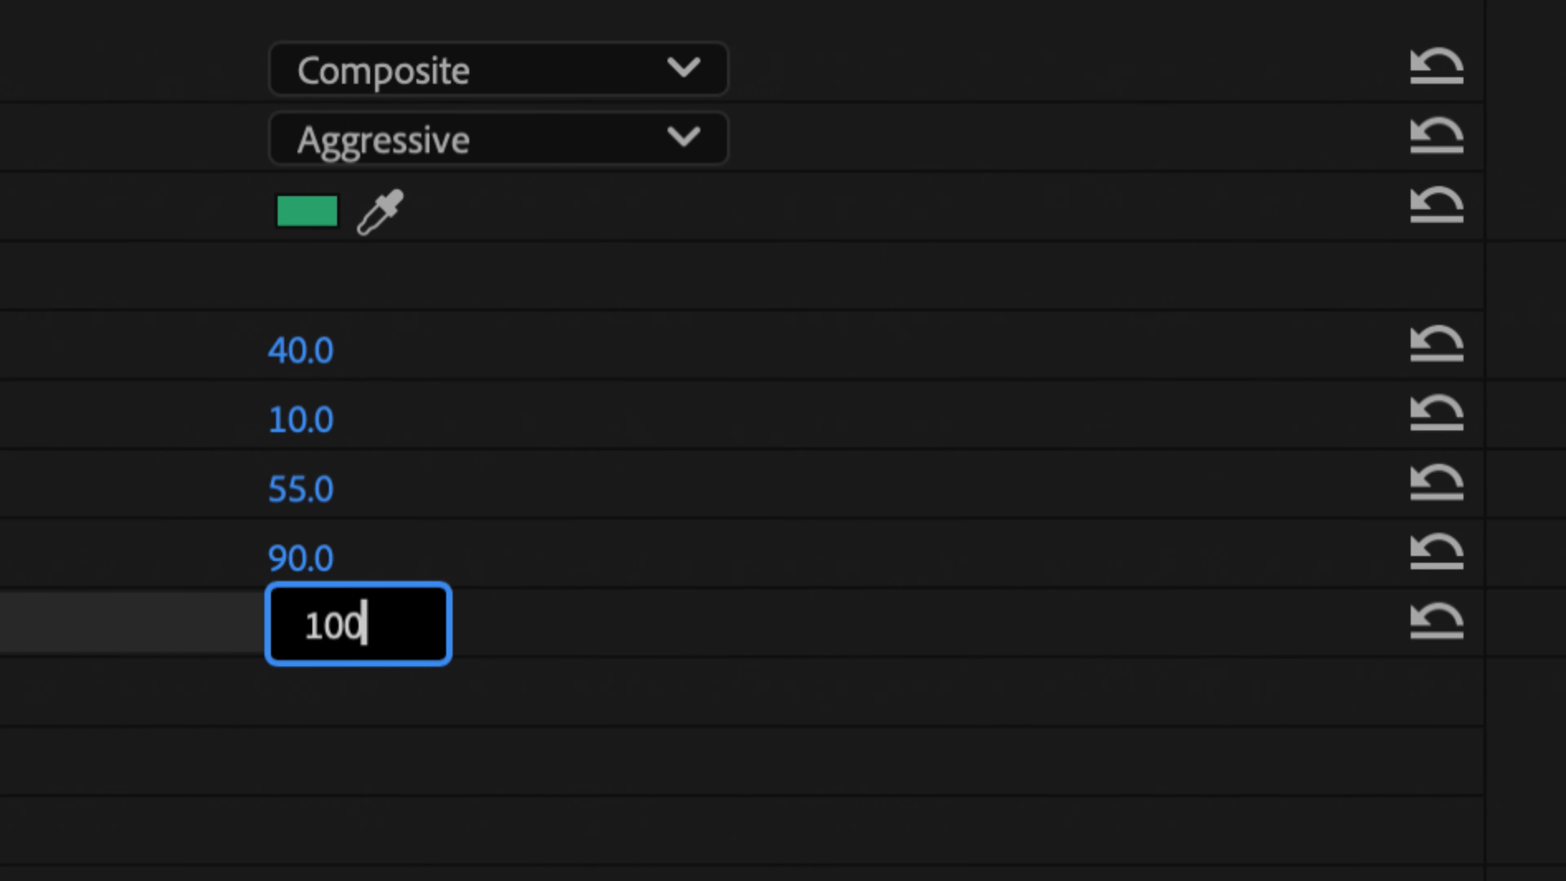
key(Return)
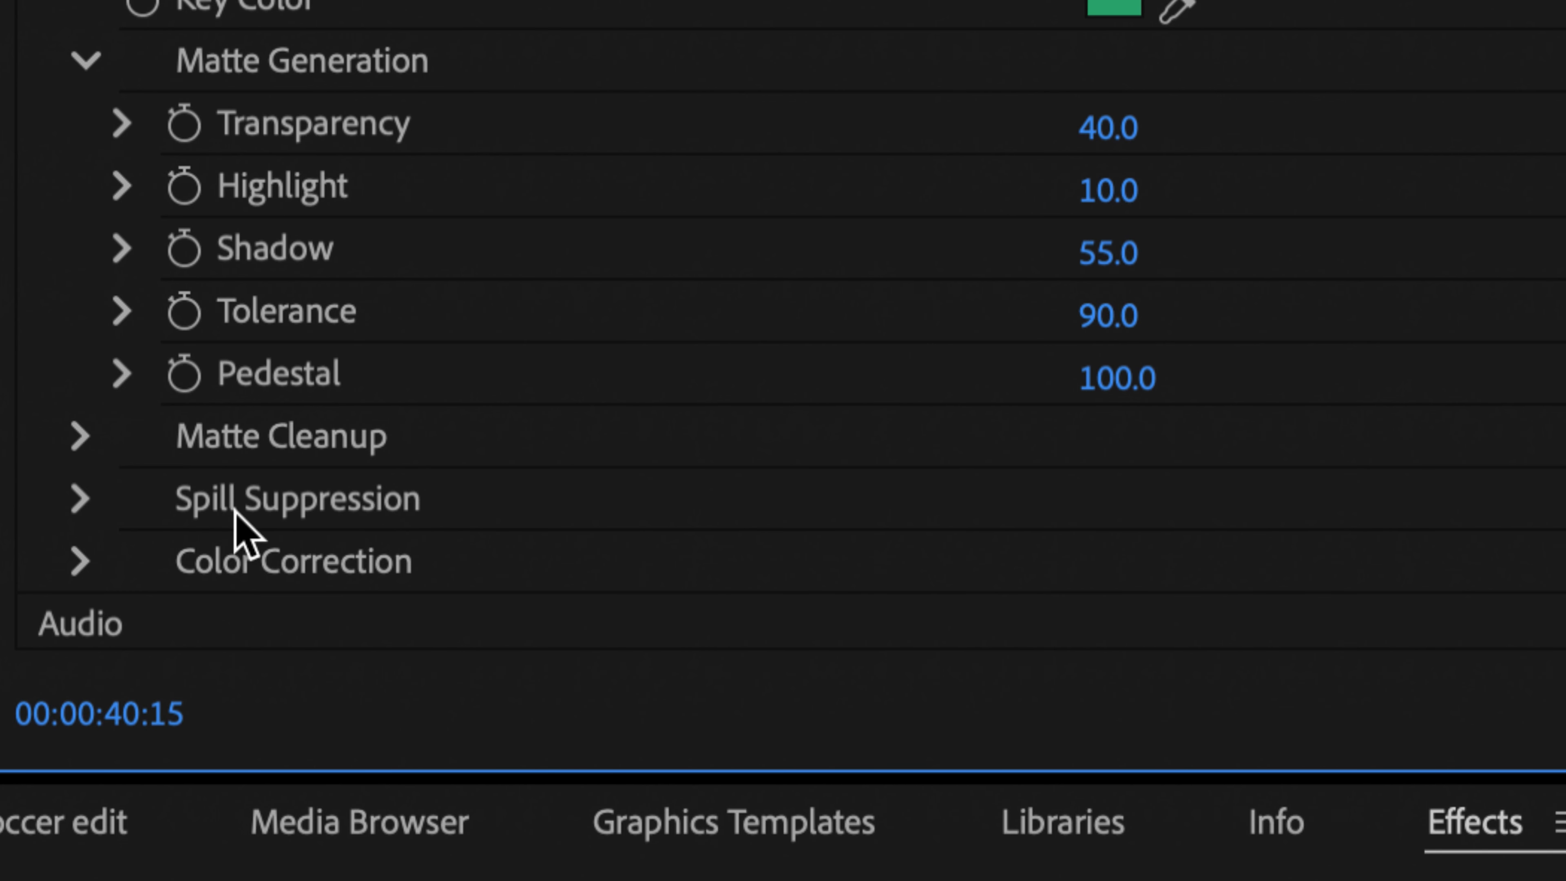
Step: Set Ultra Key's Spill Suppression Luma to 100 and scrub the sequence to 00:01:15:23 to check the key
click(81, 499)
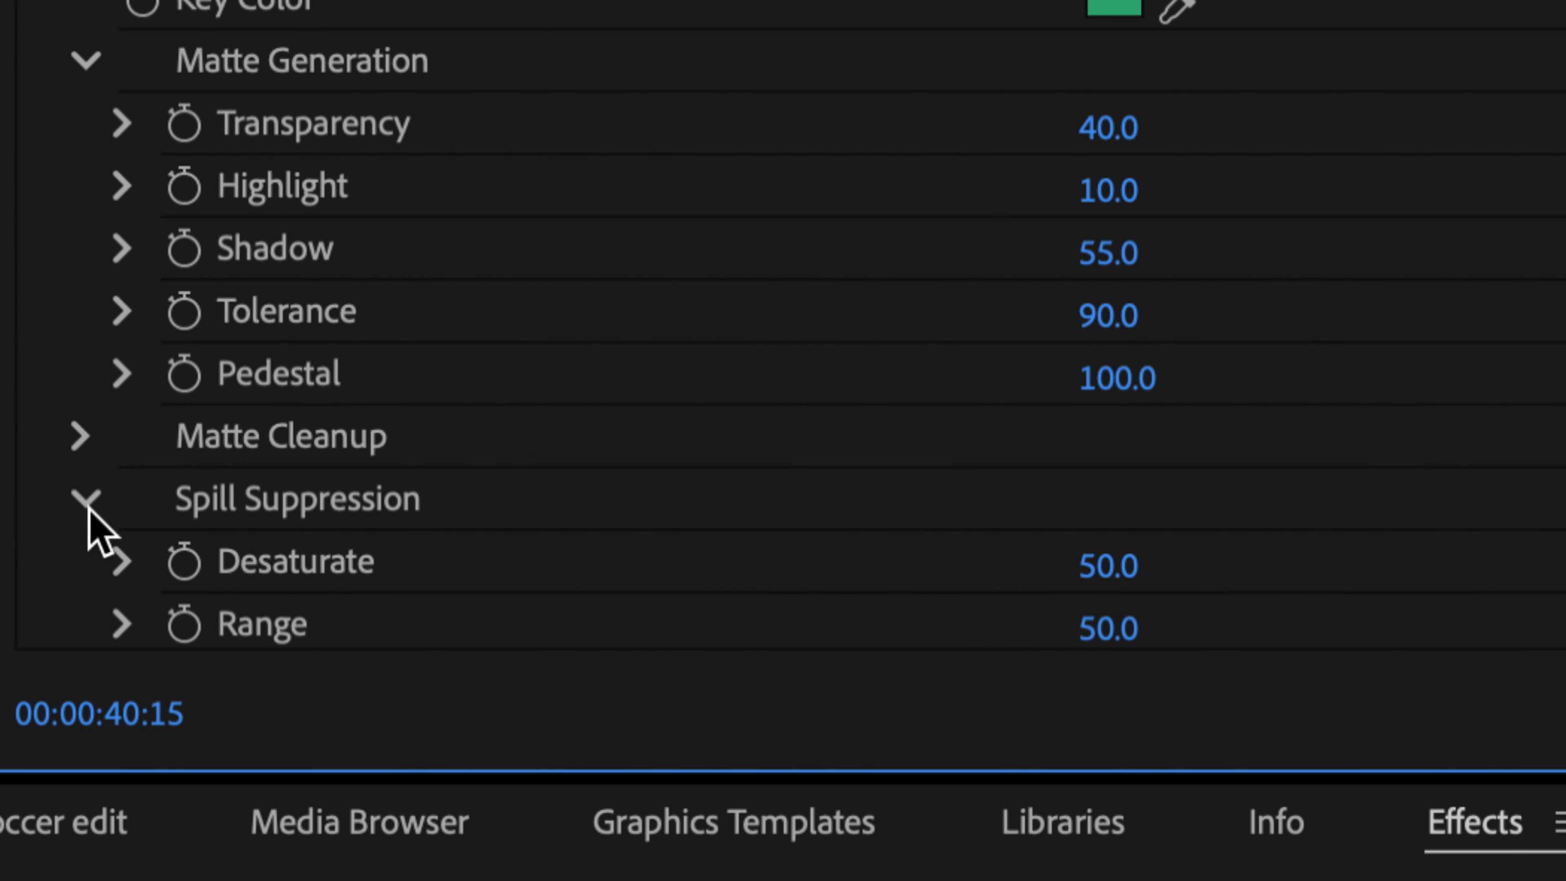
scroll(454, 457, down, 4)
scroll(453, 461, down, 1)
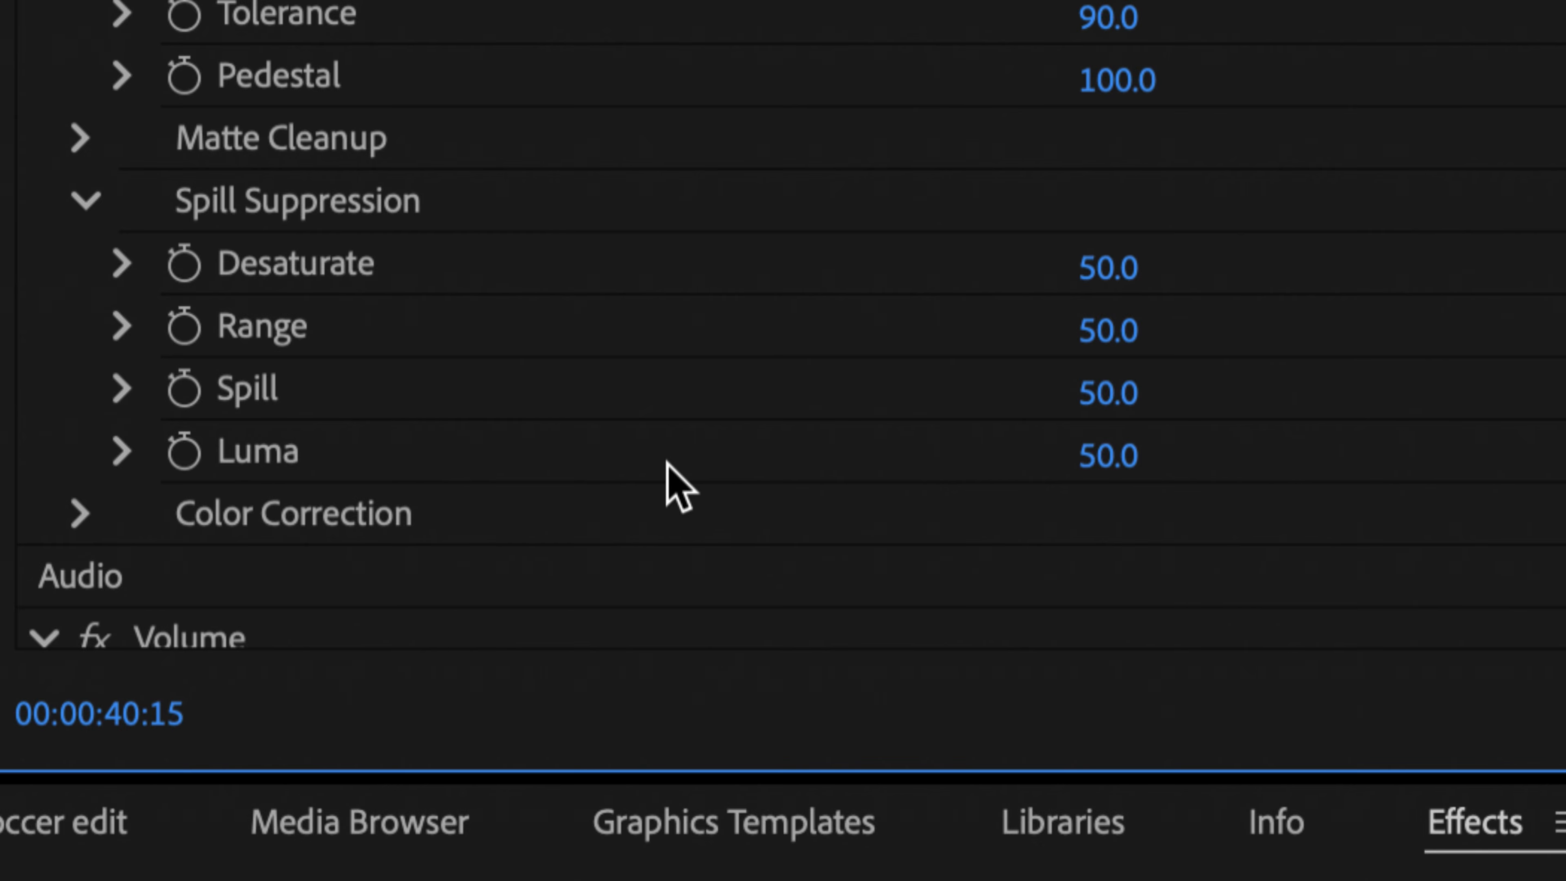
click(1102, 458)
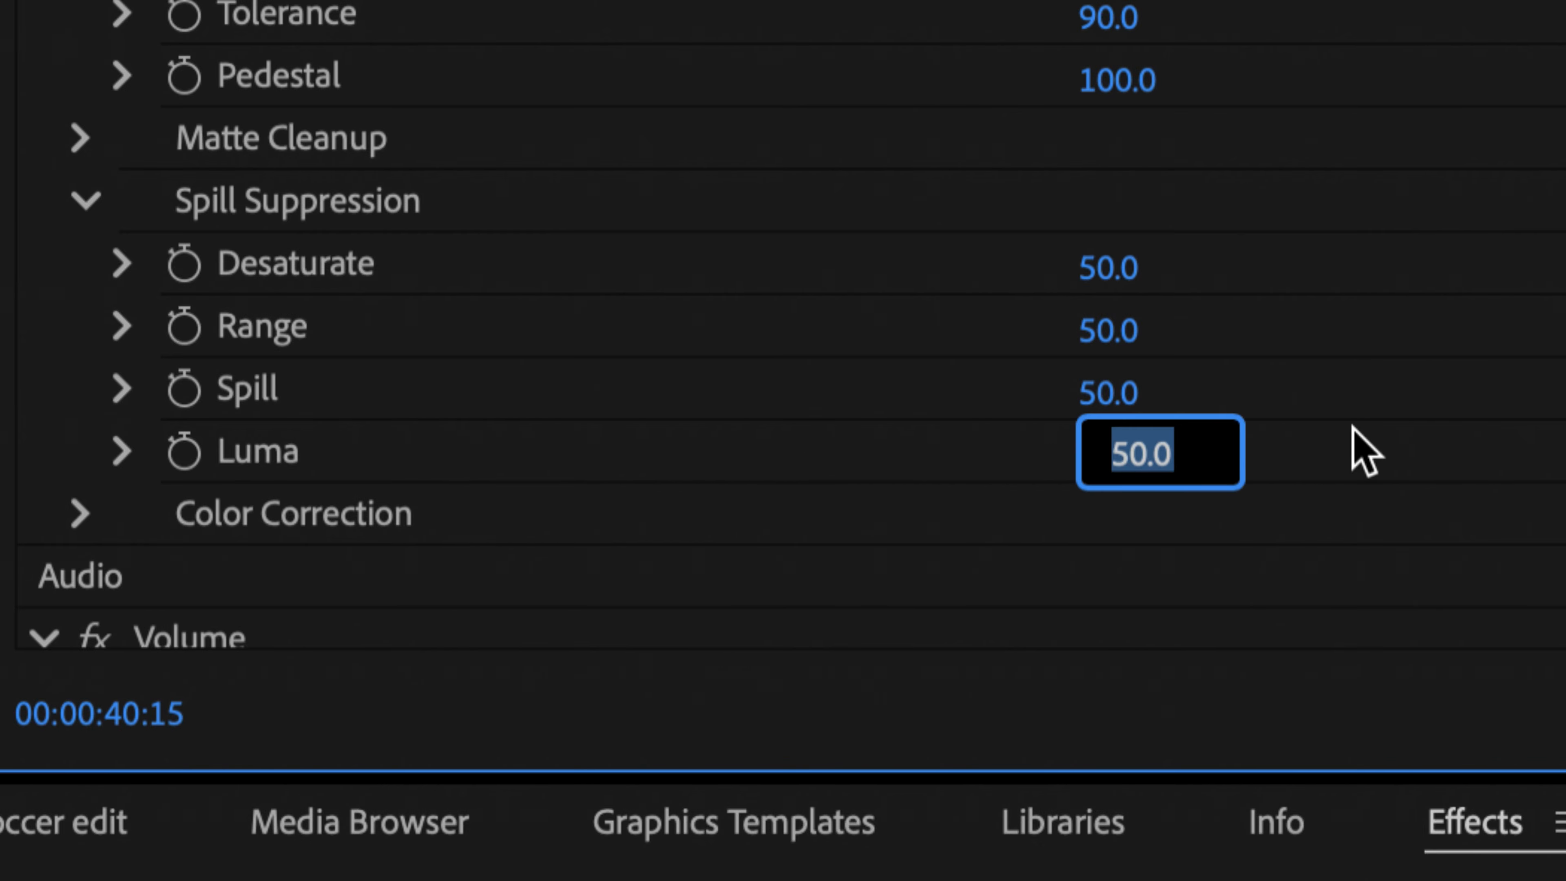
text(100)
key(Return)
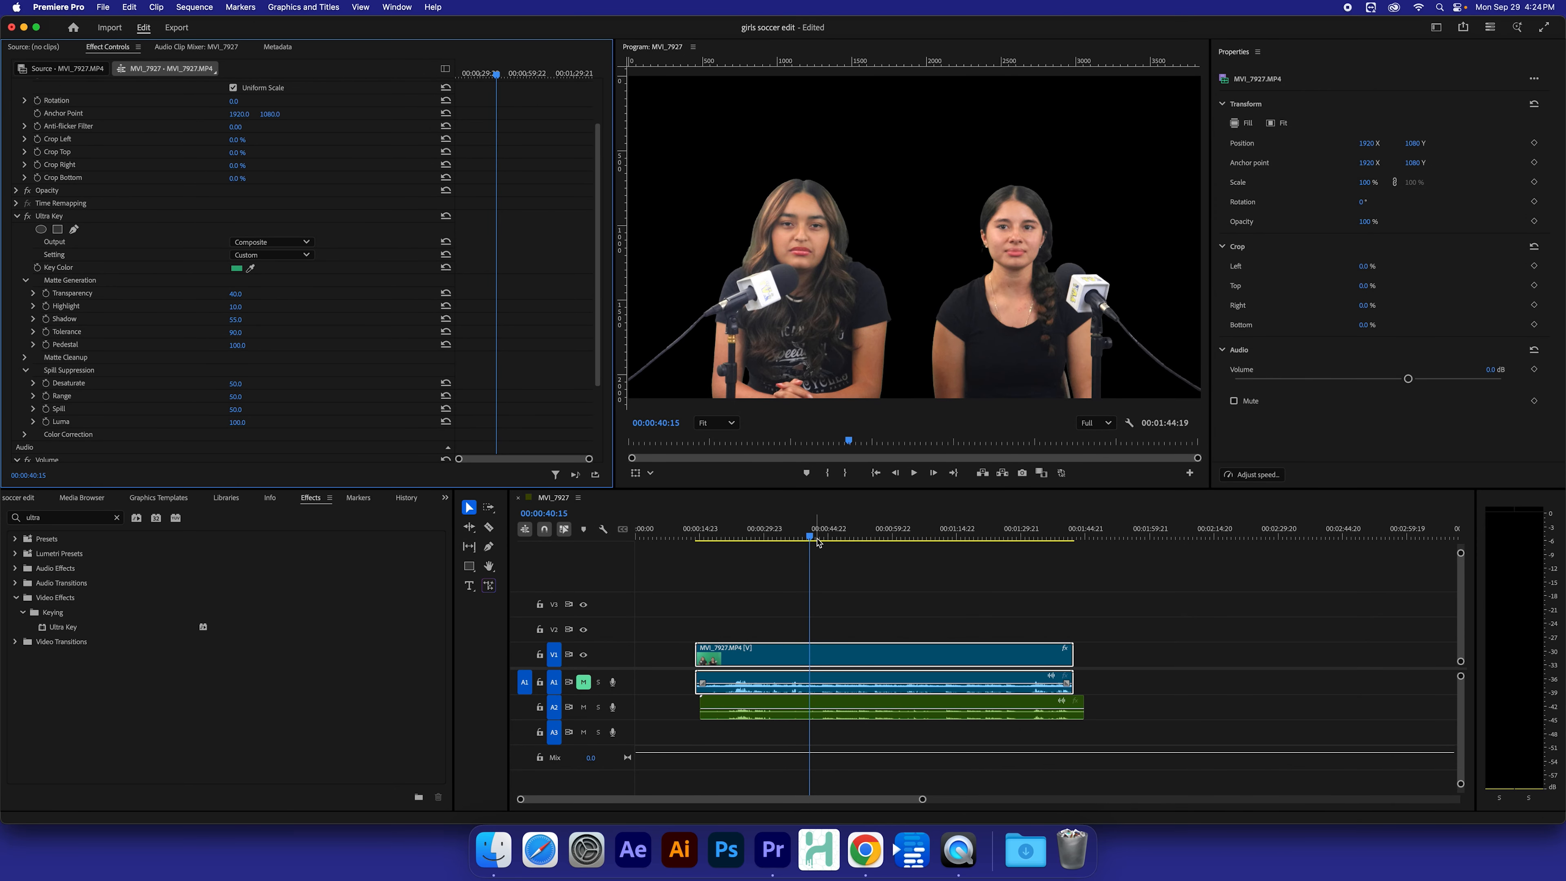
drag(834, 528, 964, 533)
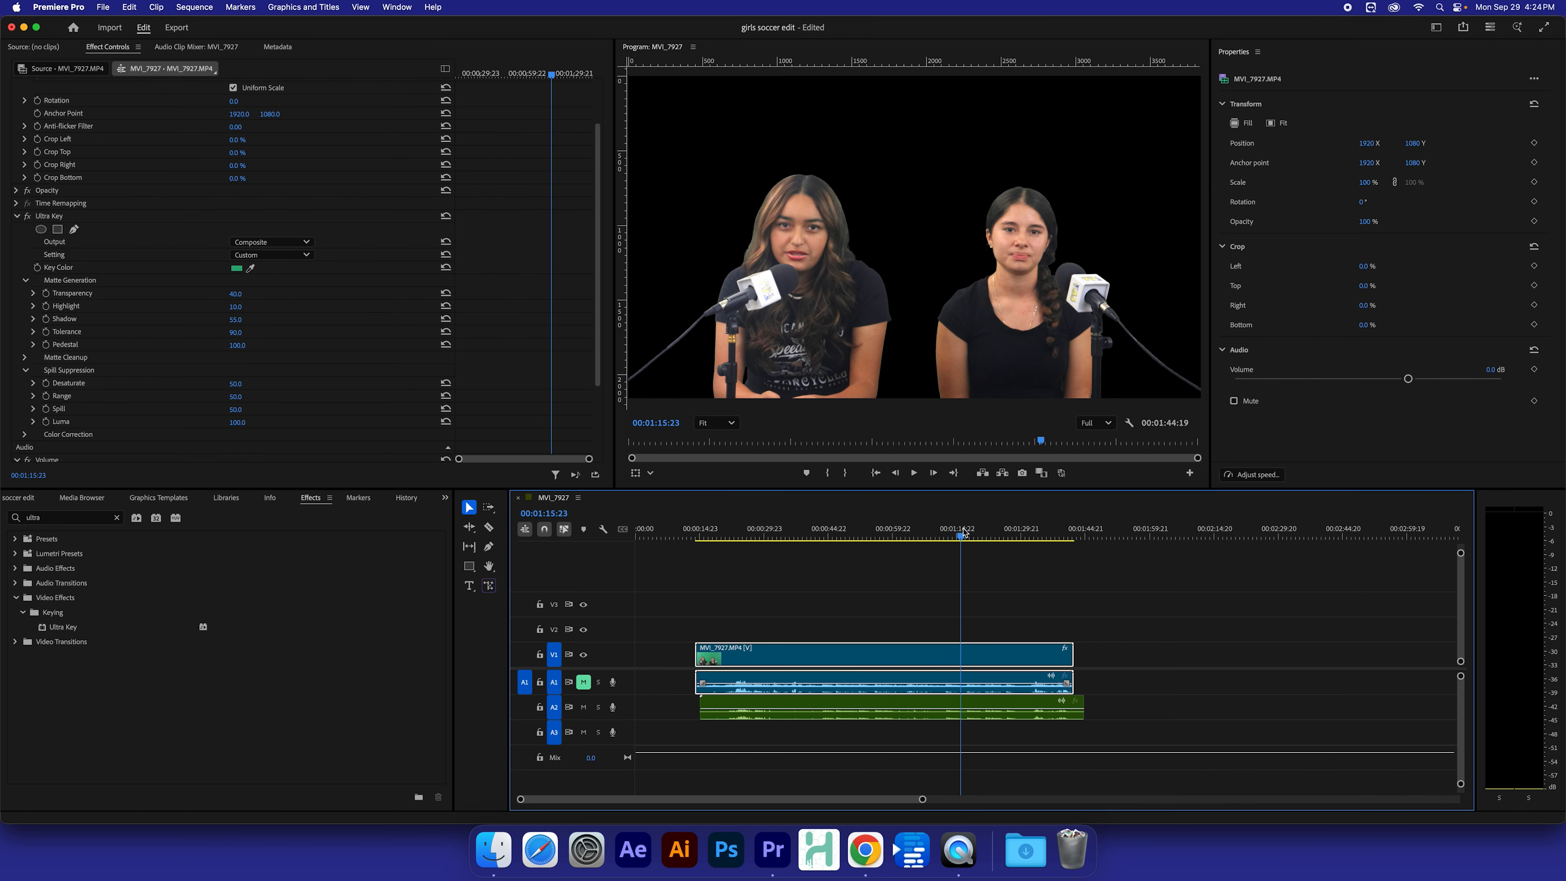